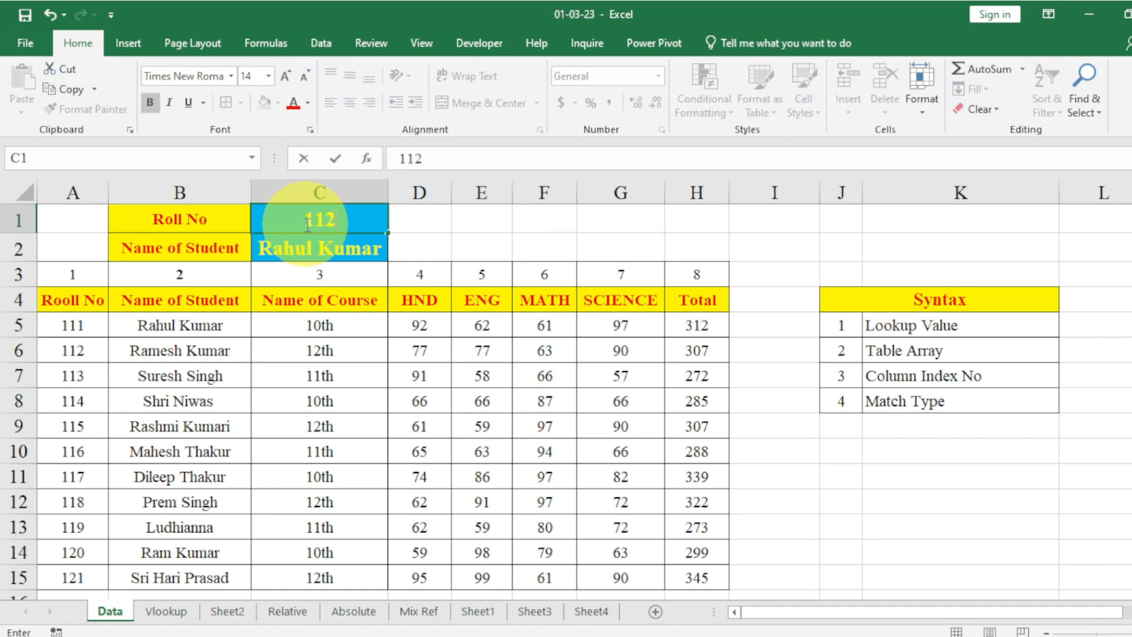
Widen column C to fit the student's name and set the roll number in C1 to 113.
key(Return)
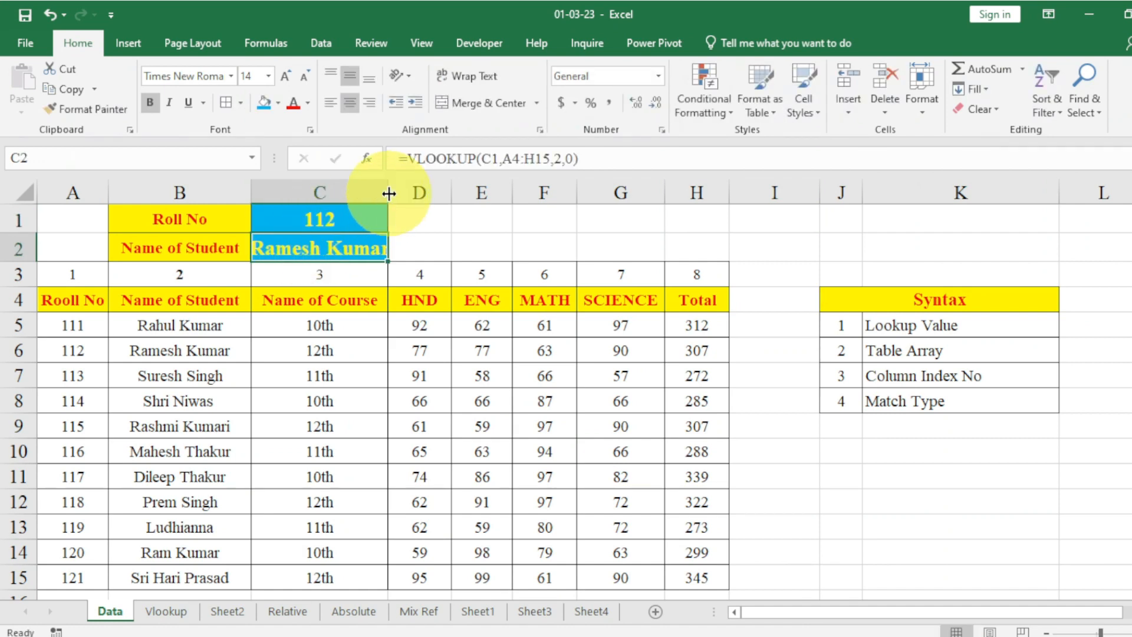
drag(392, 192, 401, 192)
click(363, 214)
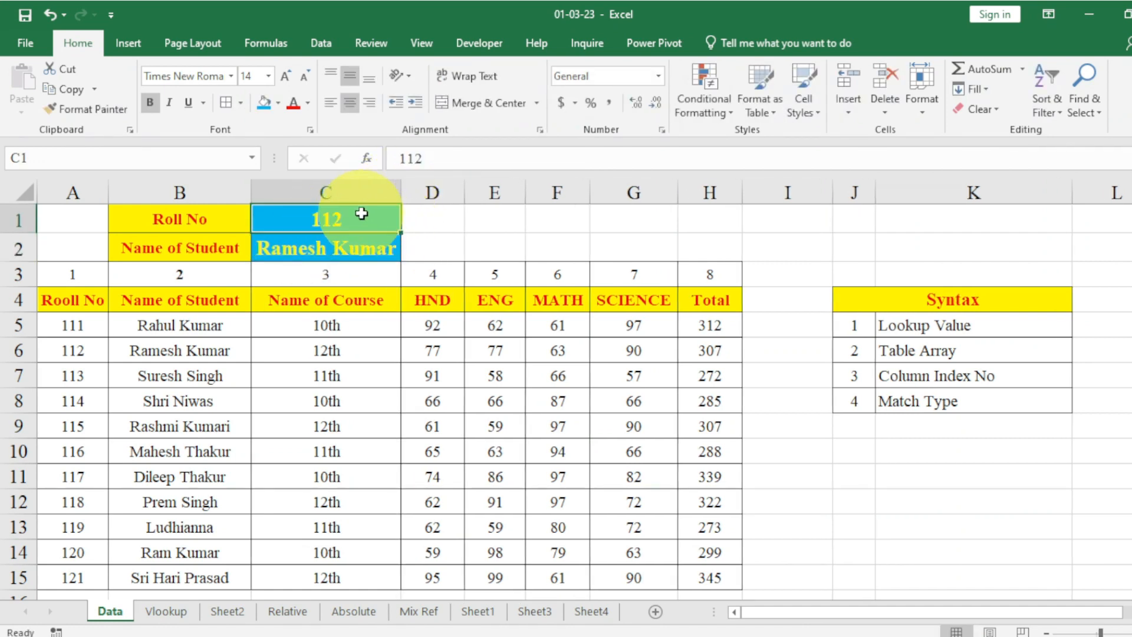
text(113)
key(Return)
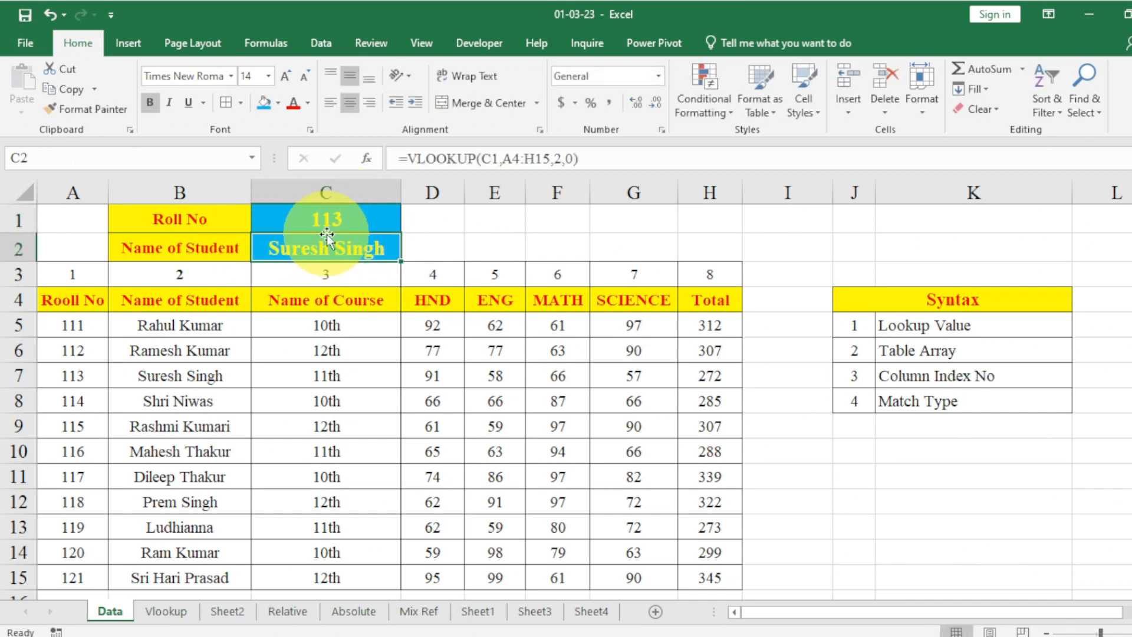
Examine the table's header row from A4 to H4 and the roll number column A4:A15.
click(313, 300)
click(431, 300)
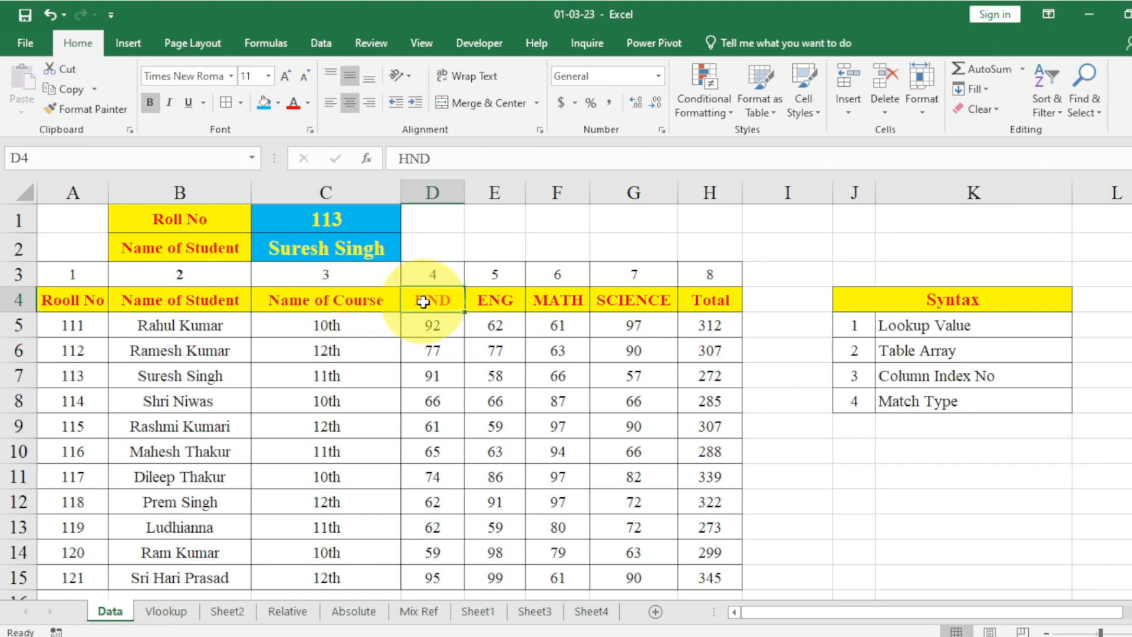
click(498, 299)
click(537, 299)
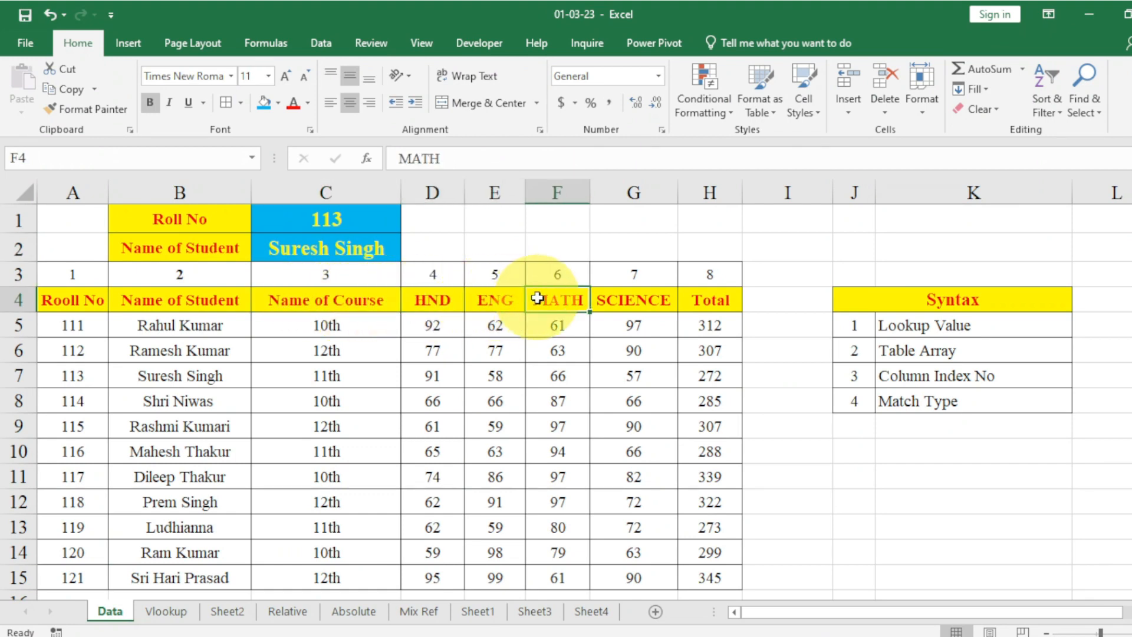
drag(160, 304, 687, 293)
click(64, 301)
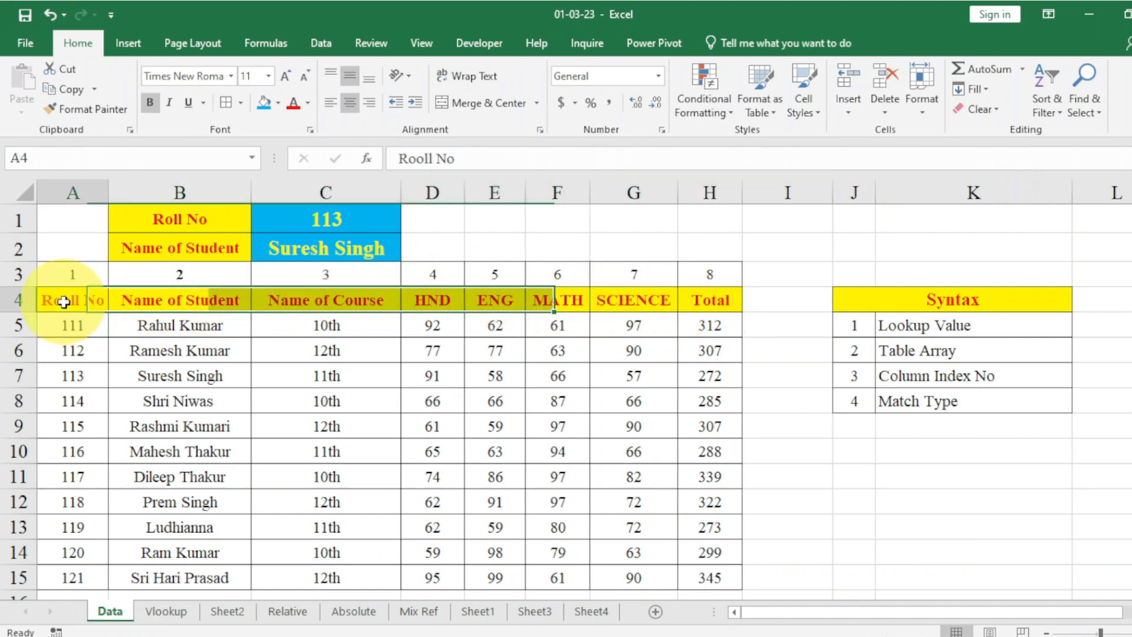
drag(64, 302, 73, 574)
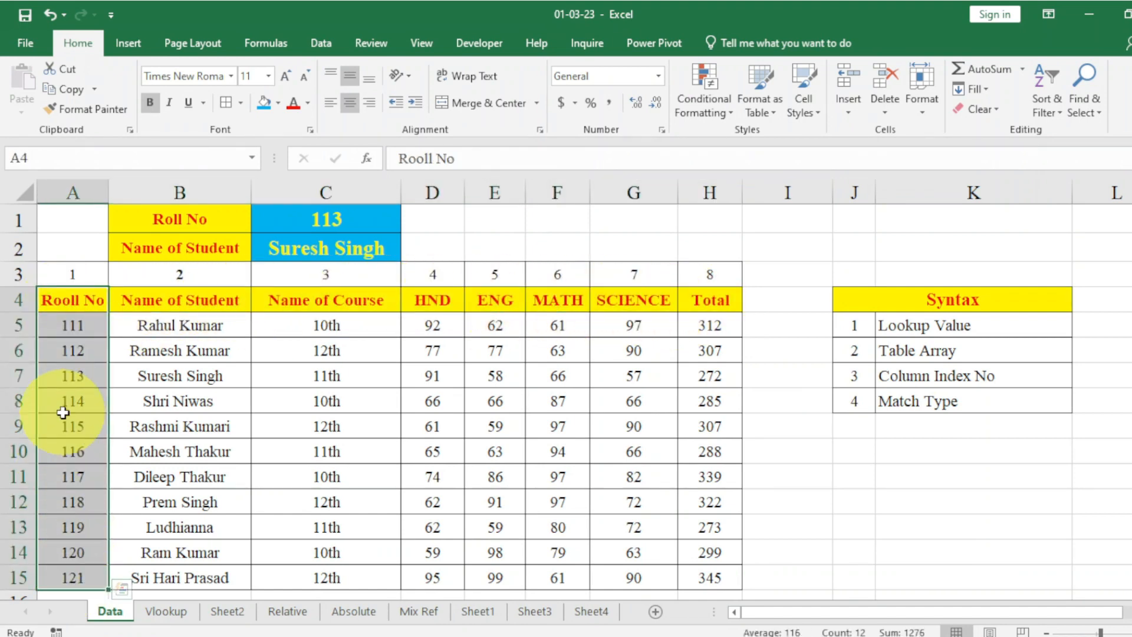
drag(77, 295, 73, 575)
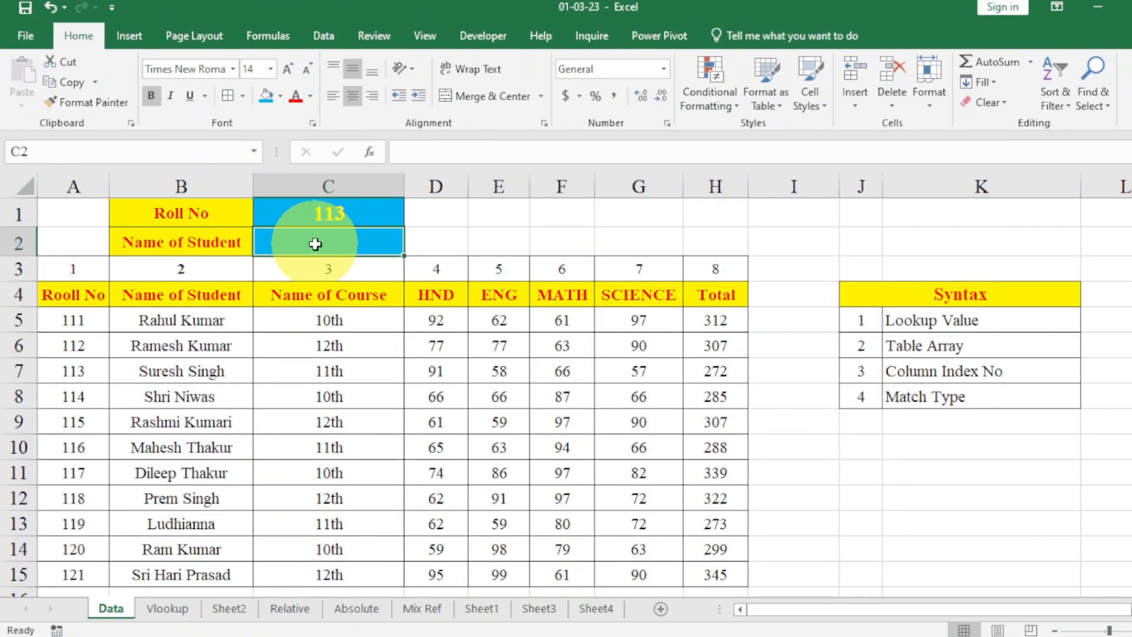
text(=)
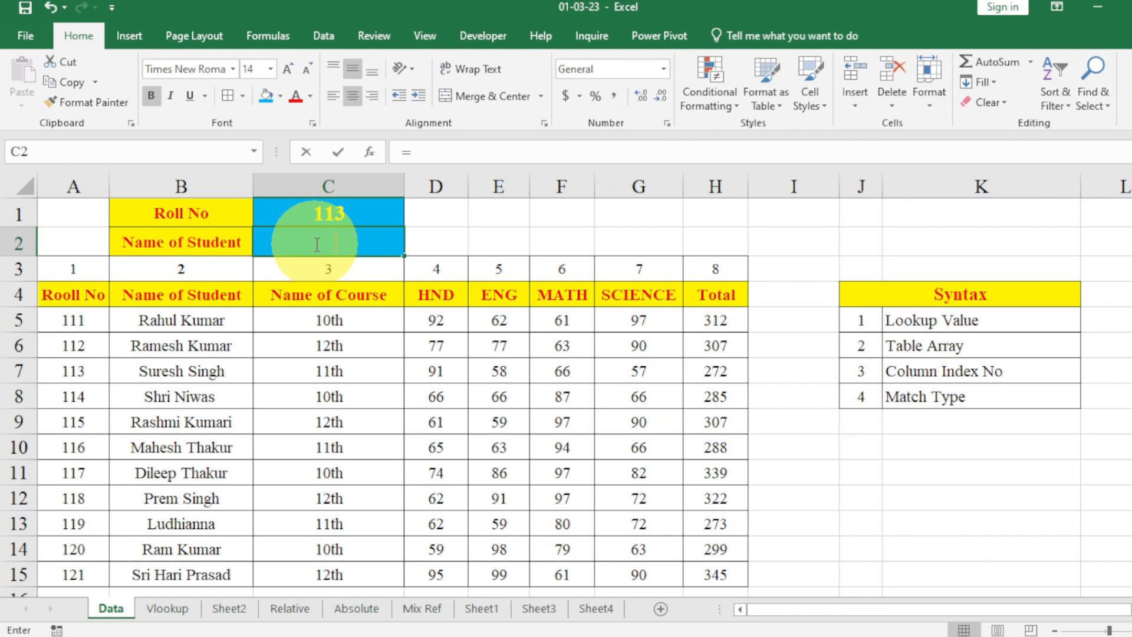
text(vlookup)
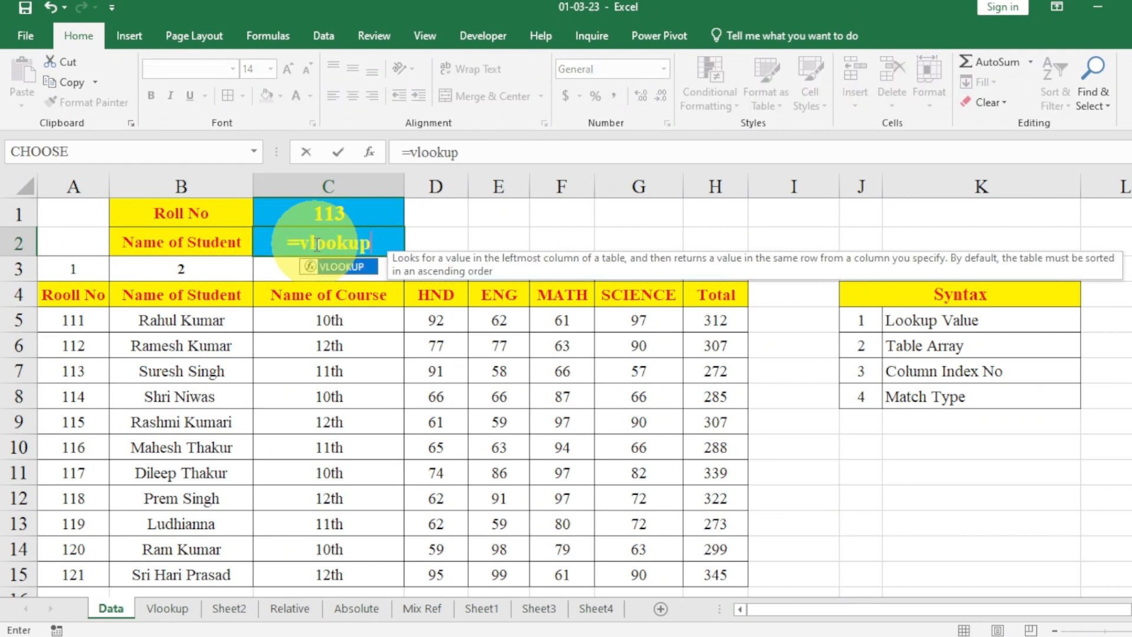
text(()
key(BackSpace)
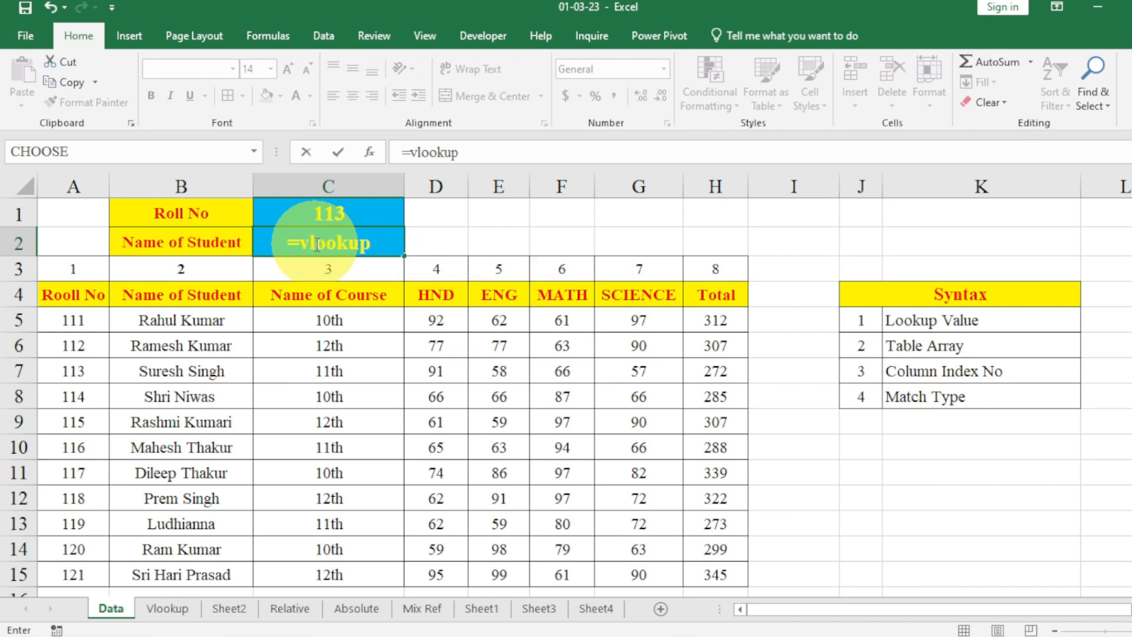
key(BackSpace)
key(BackSpace)
key(BackSpace)
key(BackSpace)
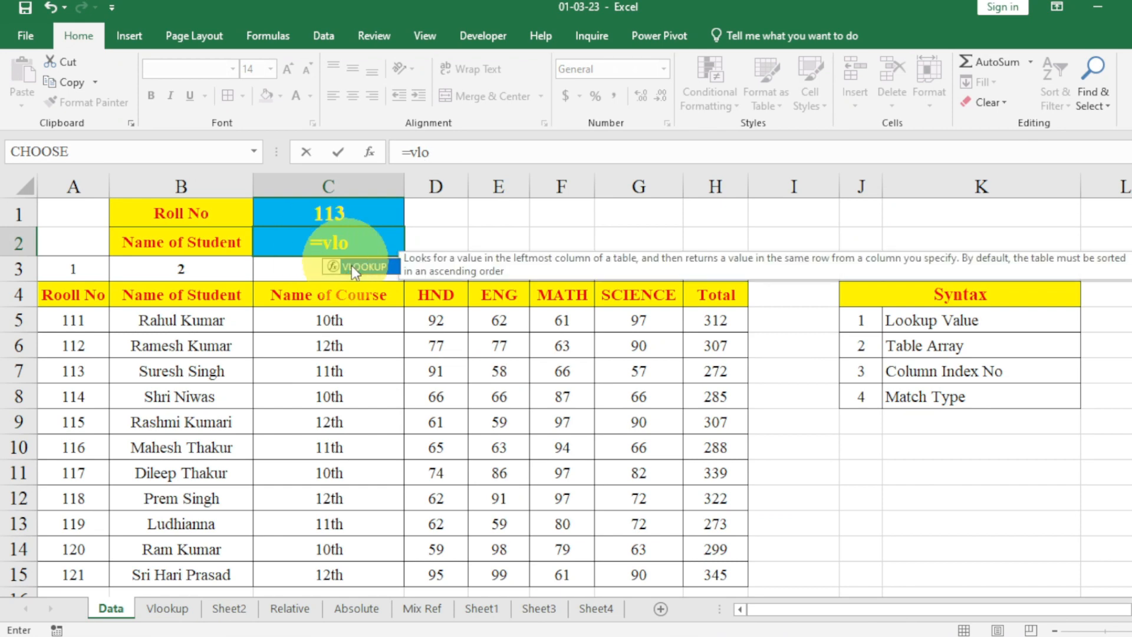
key(Tab)
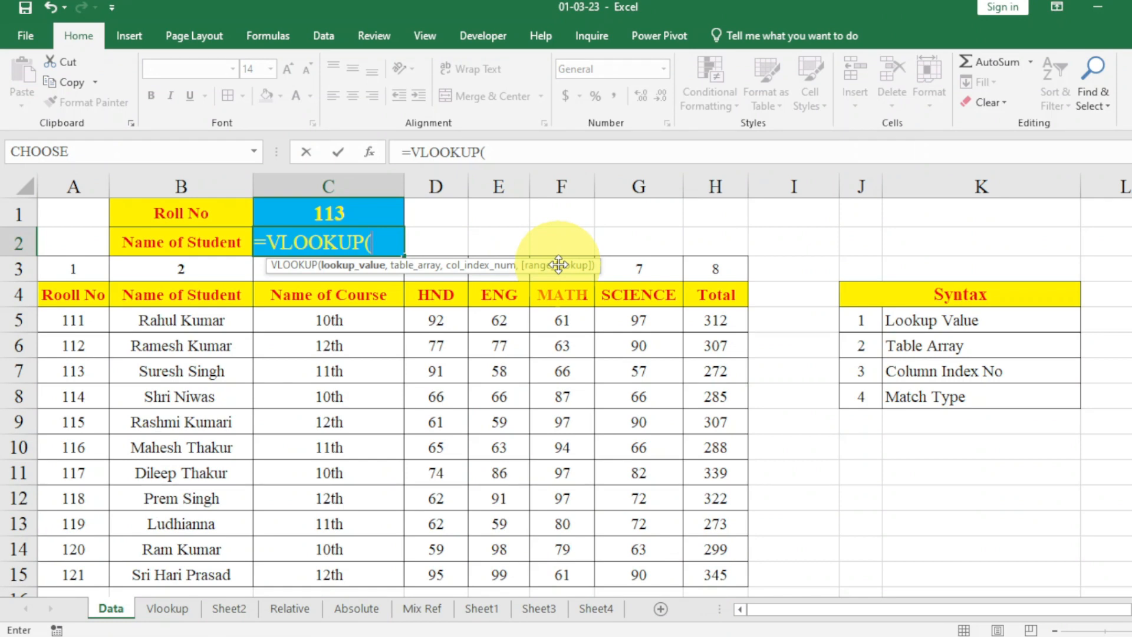
key(Escape)
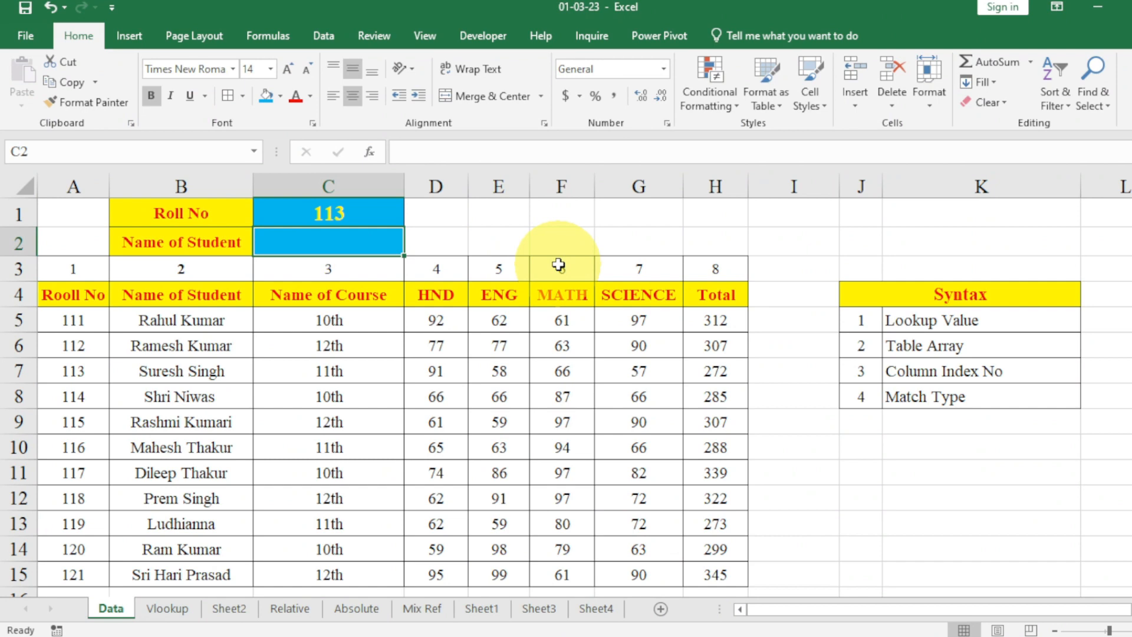
Review the VLOOKUP syntax list in K5:K8, relating the lookup value to C1 and the table array to A4:H15.
click(917, 320)
click(928, 342)
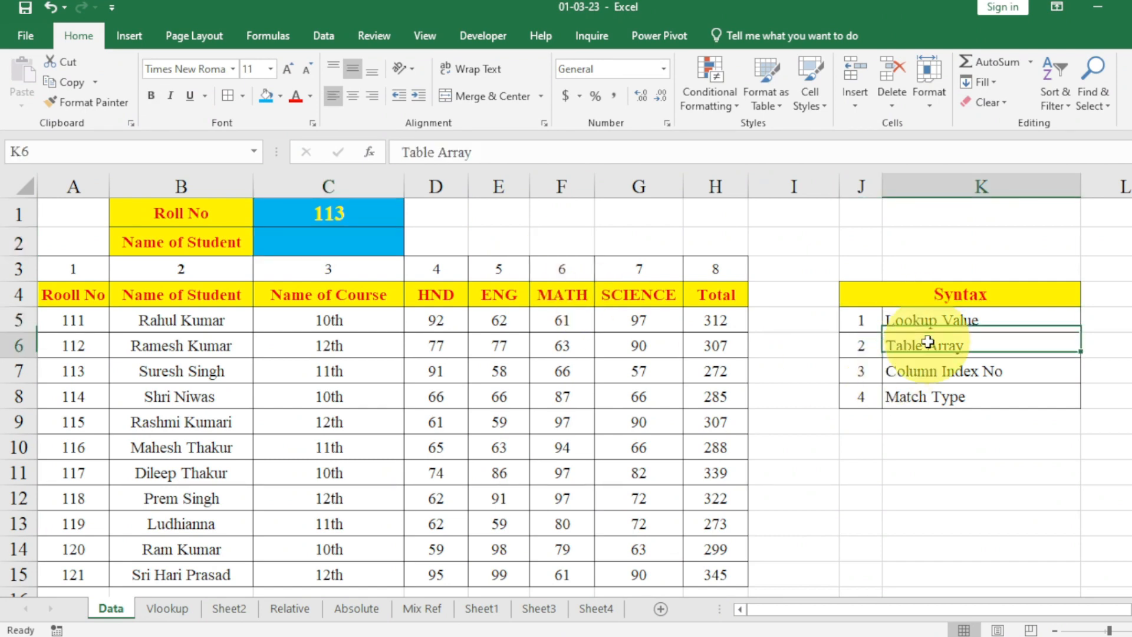
click(932, 379)
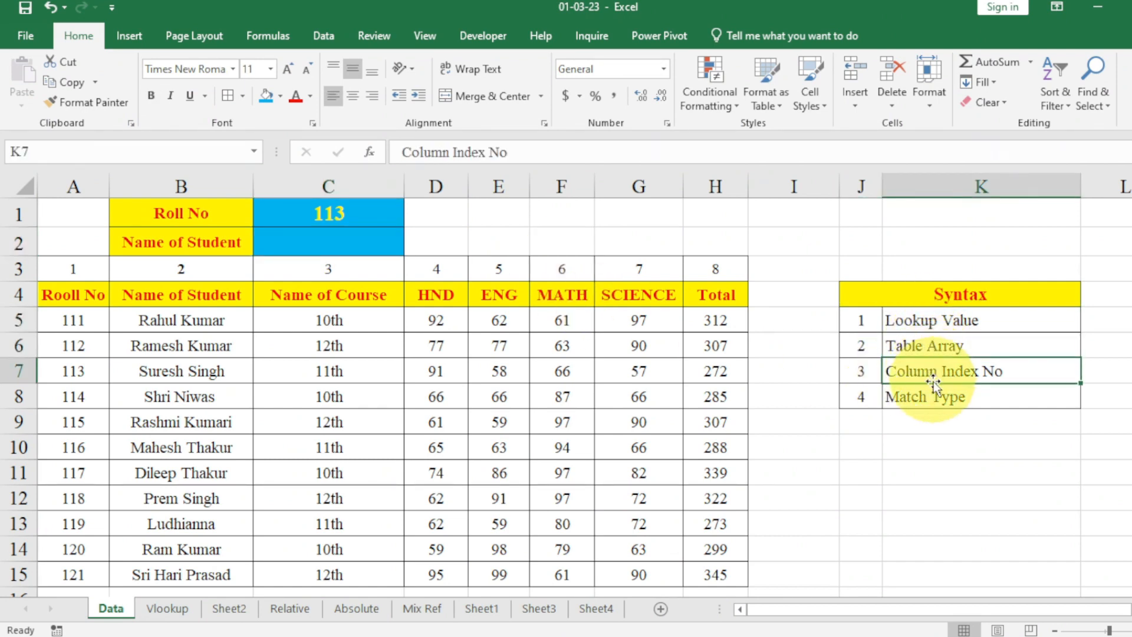
click(933, 386)
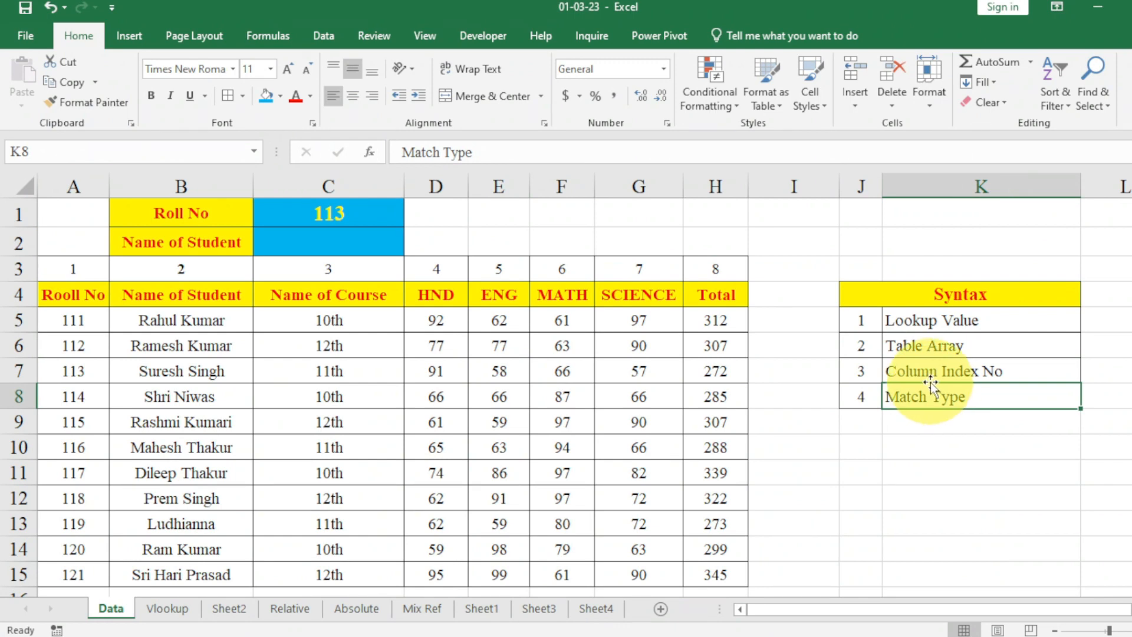
click(926, 319)
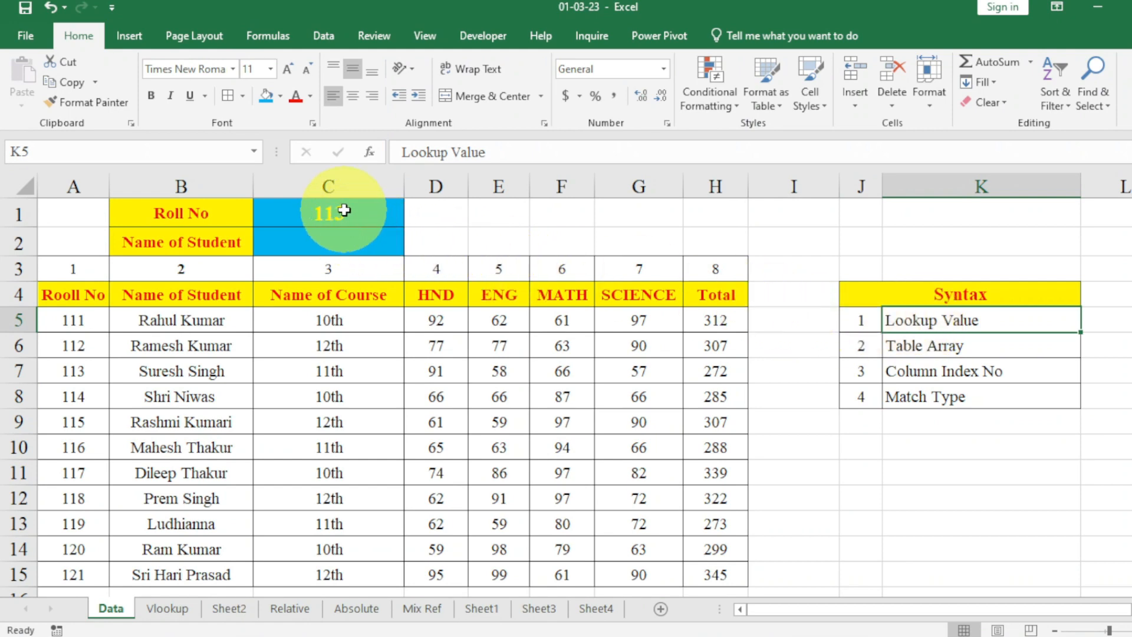
click(344, 211)
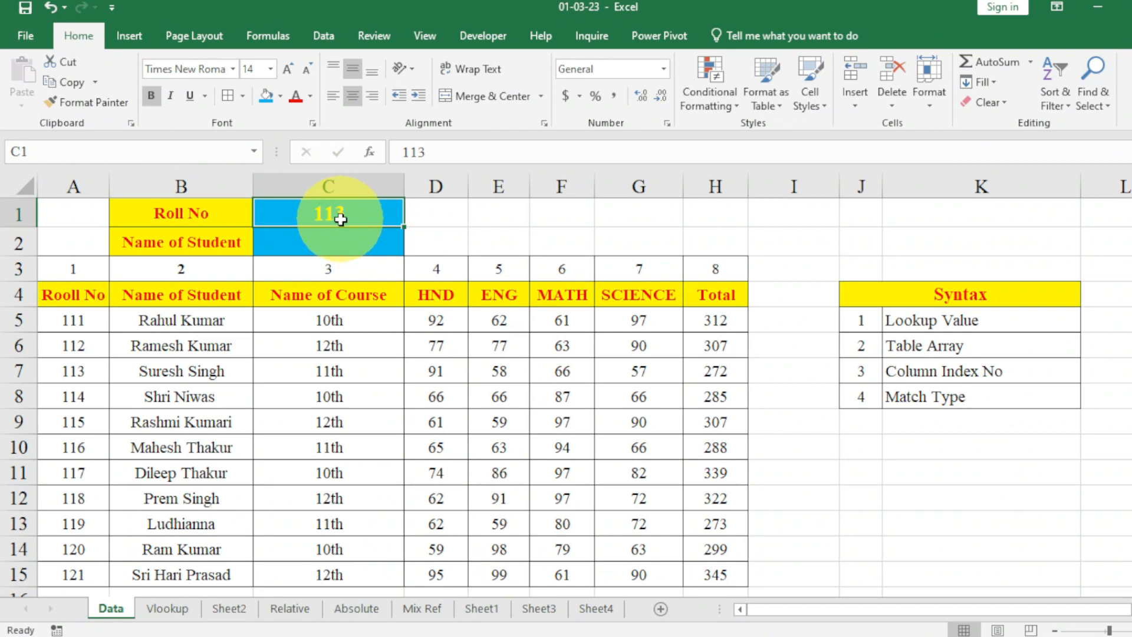
click(339, 235)
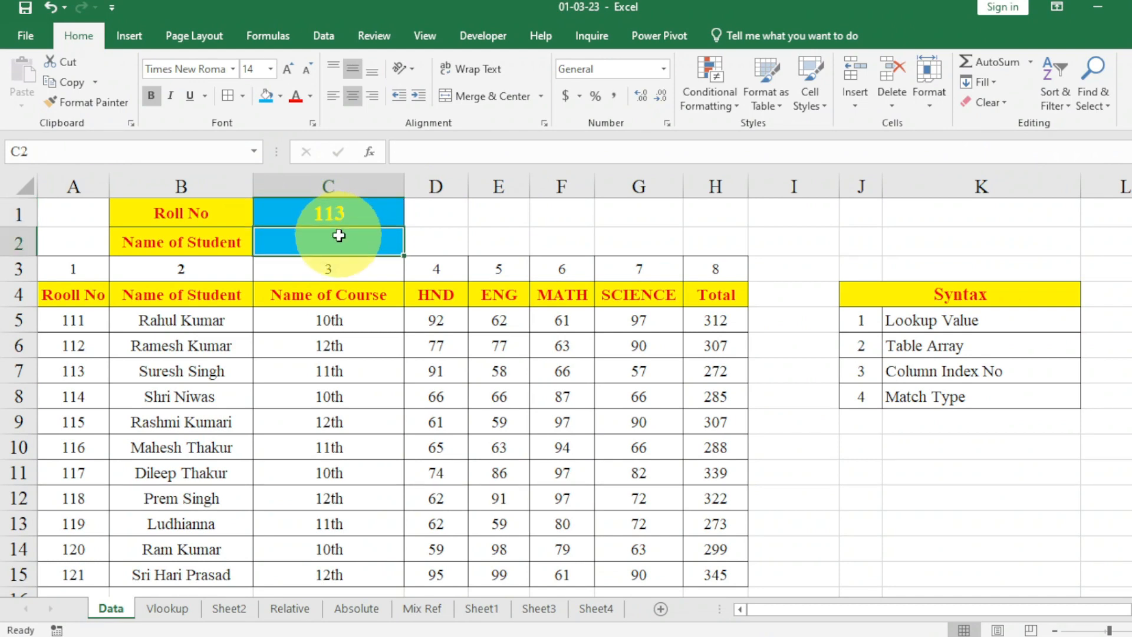
click(337, 217)
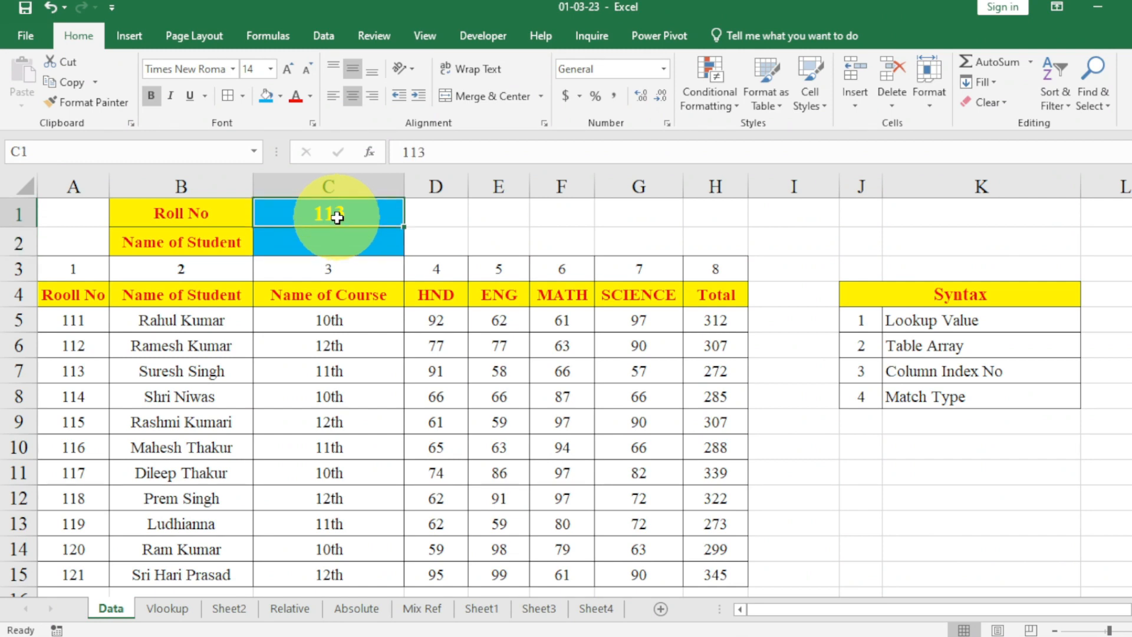
drag(91, 293, 68, 572)
click(77, 296)
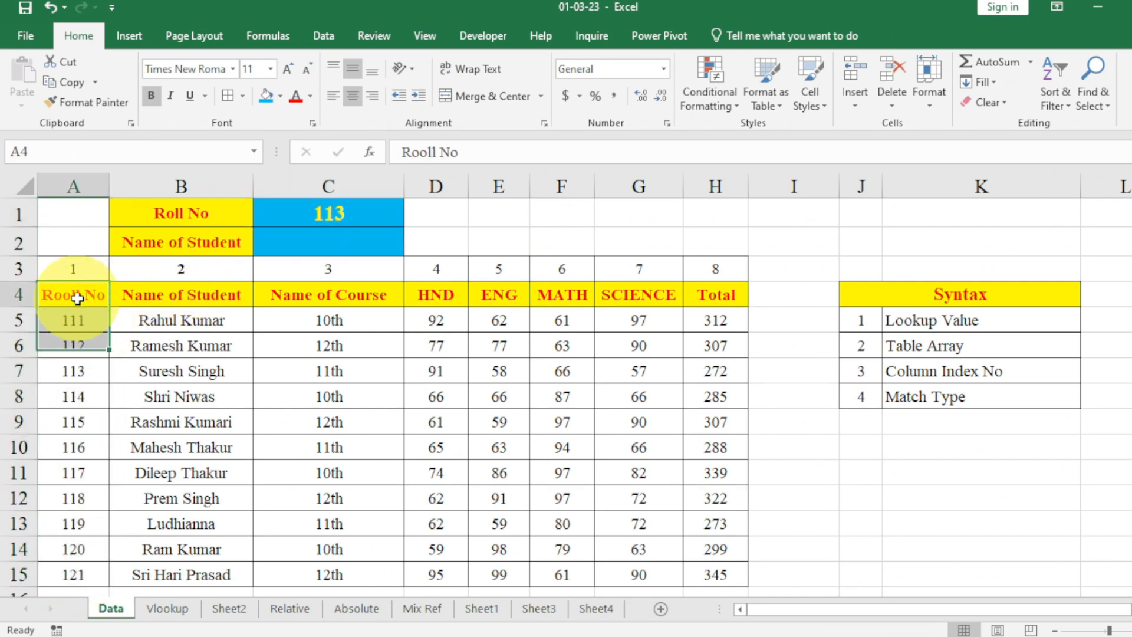
drag(77, 298, 76, 561)
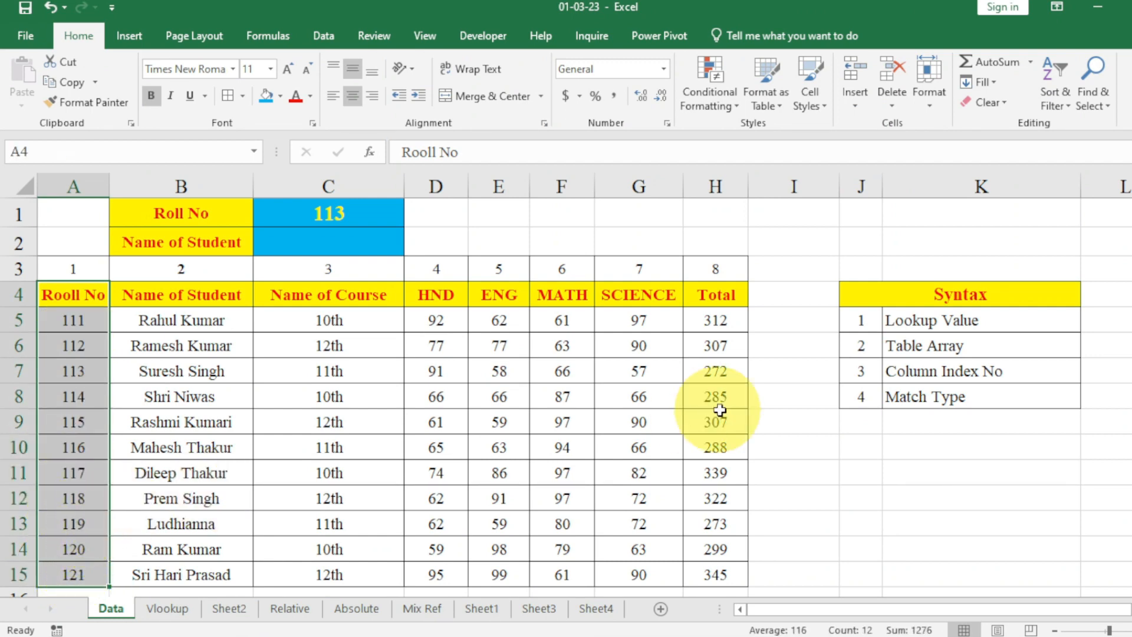
click(896, 348)
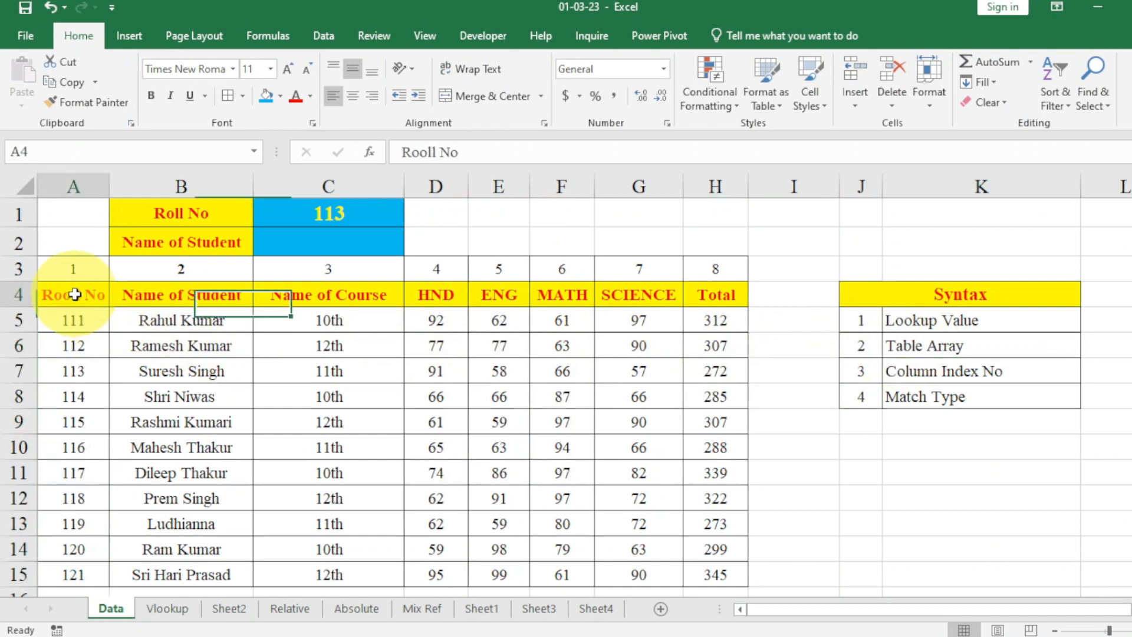
drag(50, 293, 704, 575)
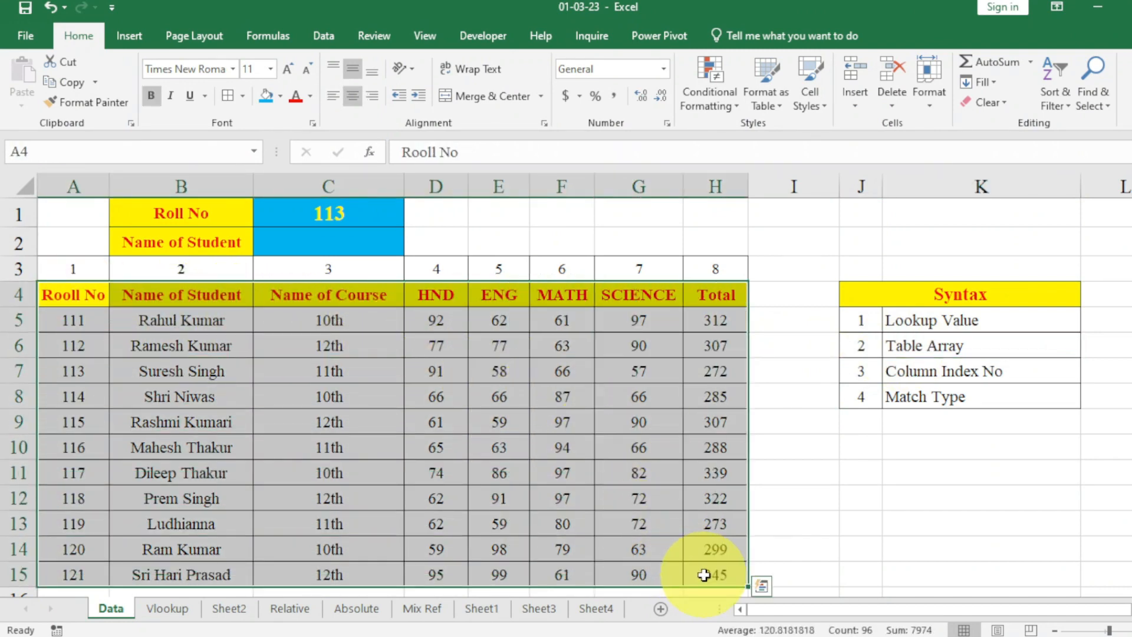
Examine the column index numbers in row 3, the Match Type argument, and the whole syntax list.
click(913, 376)
click(83, 294)
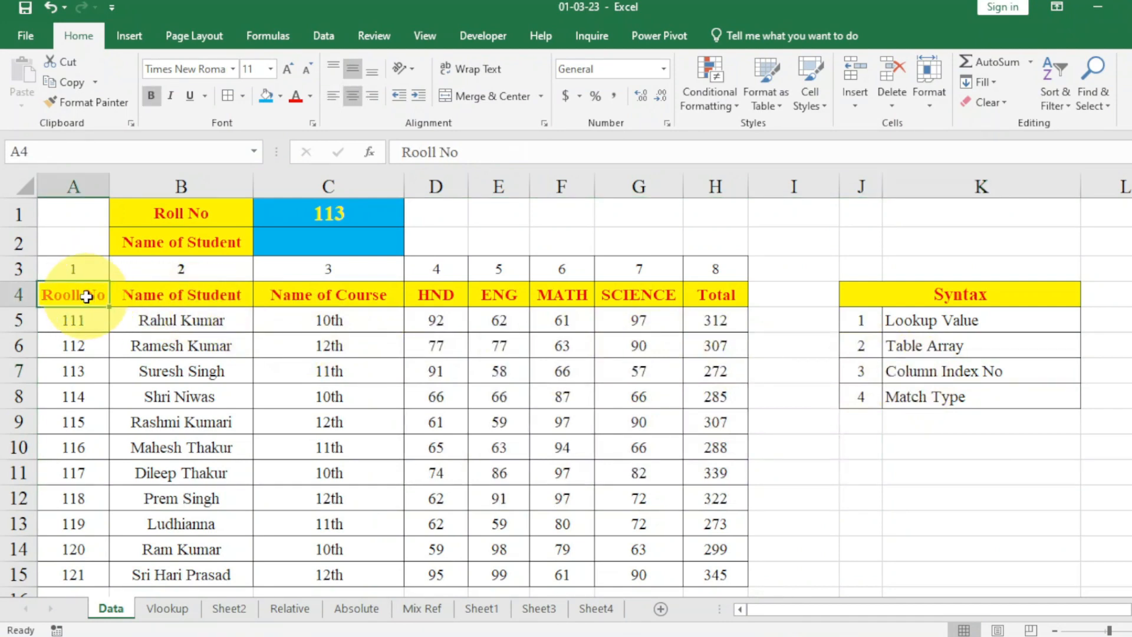
click(76, 276)
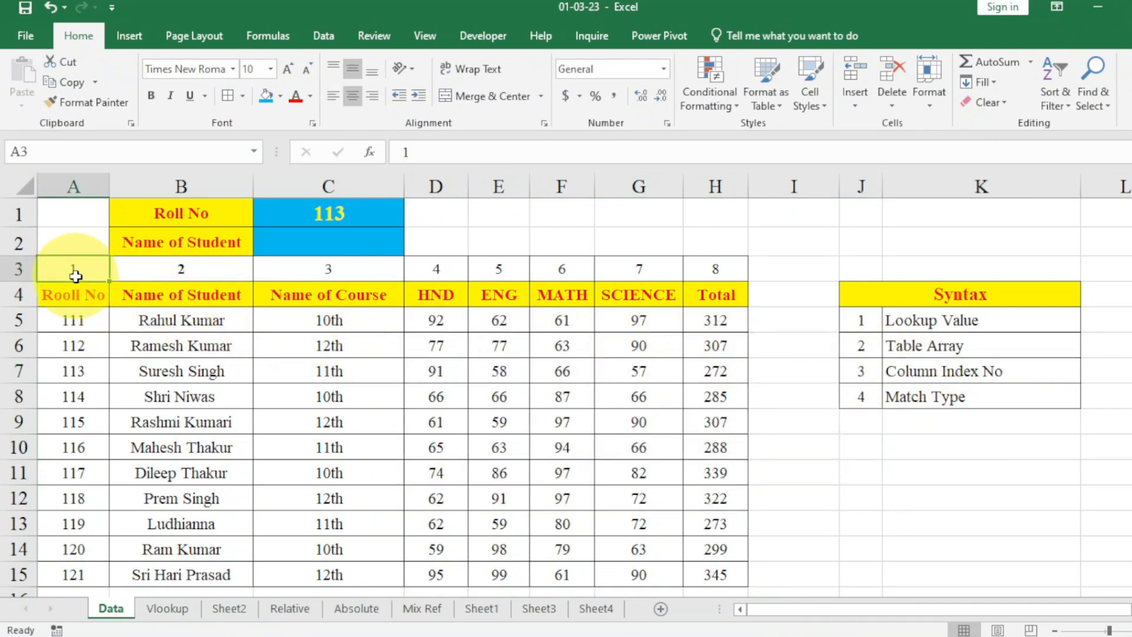
key(Right)
key(Right)
key(Right)
key(Right)
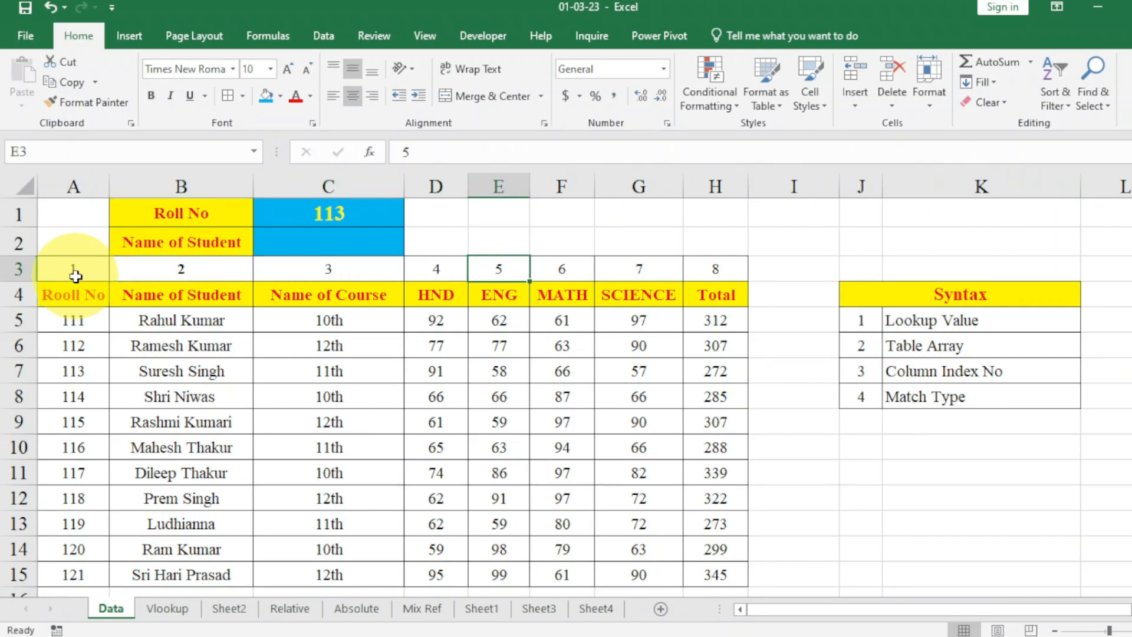
key(Left)
key(Left)
key(Left)
key(Right)
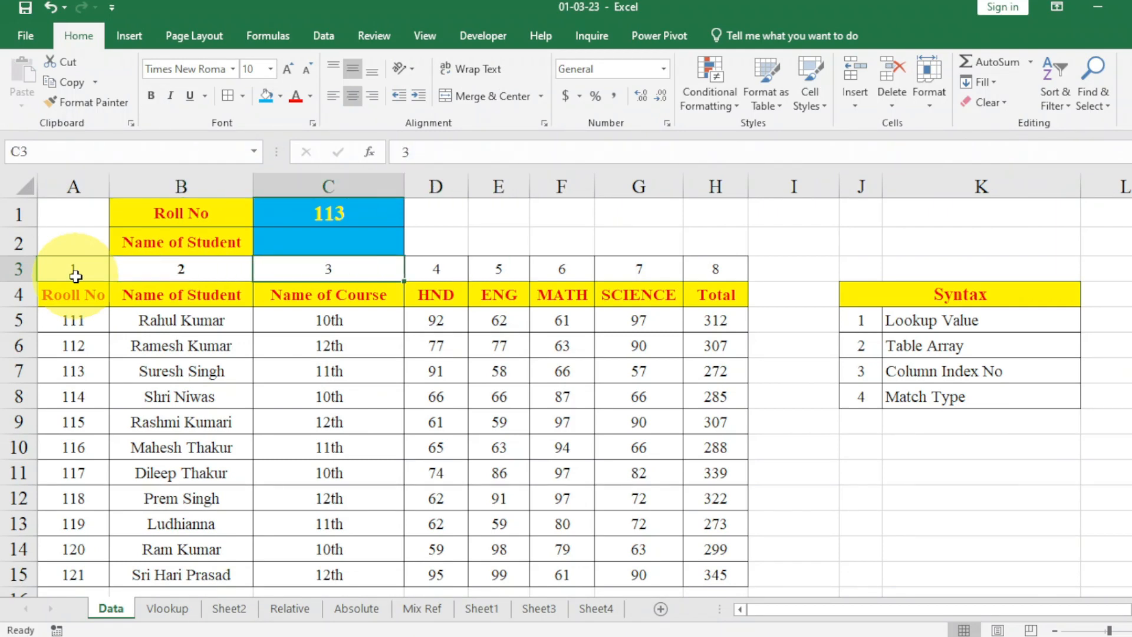
key(Right)
key(Right)
key(Right)
key(Right)
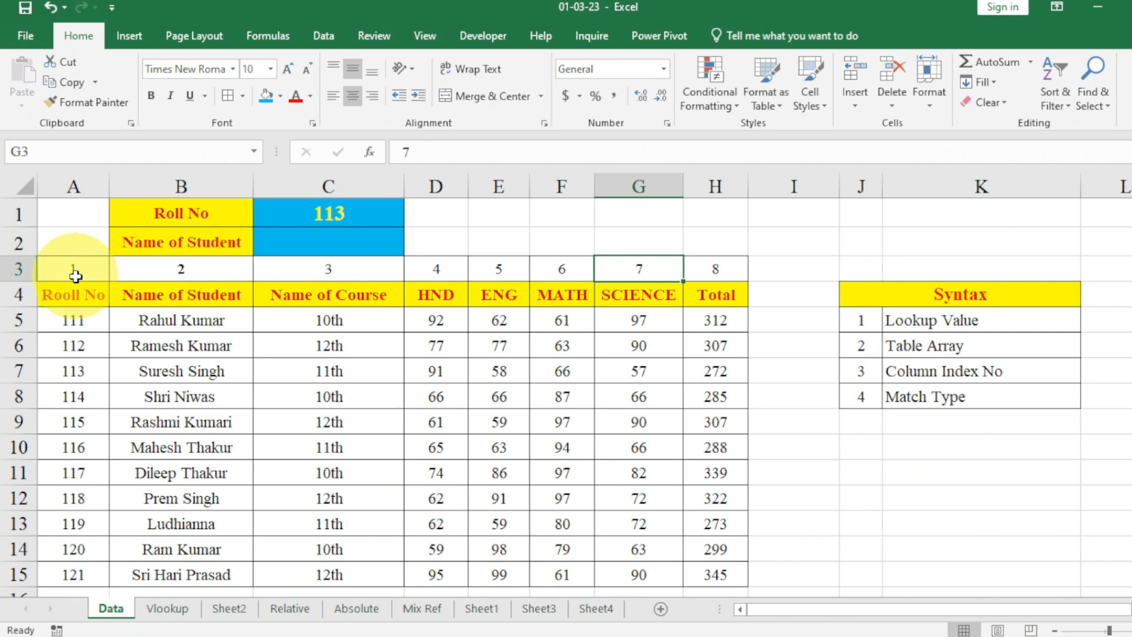
click(906, 398)
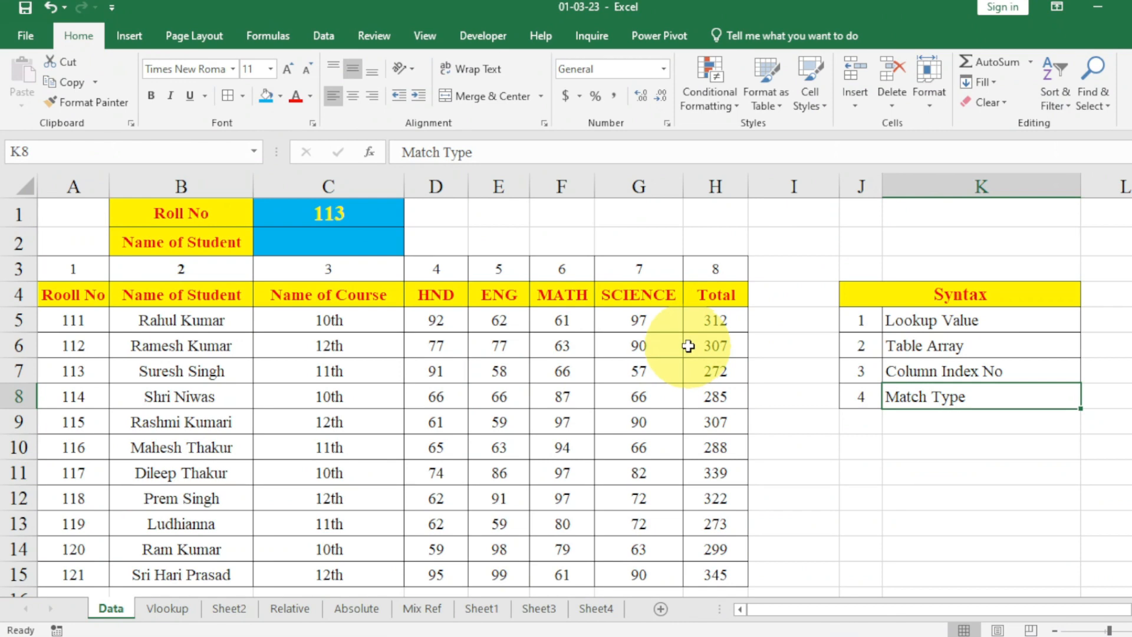
drag(896, 320, 927, 396)
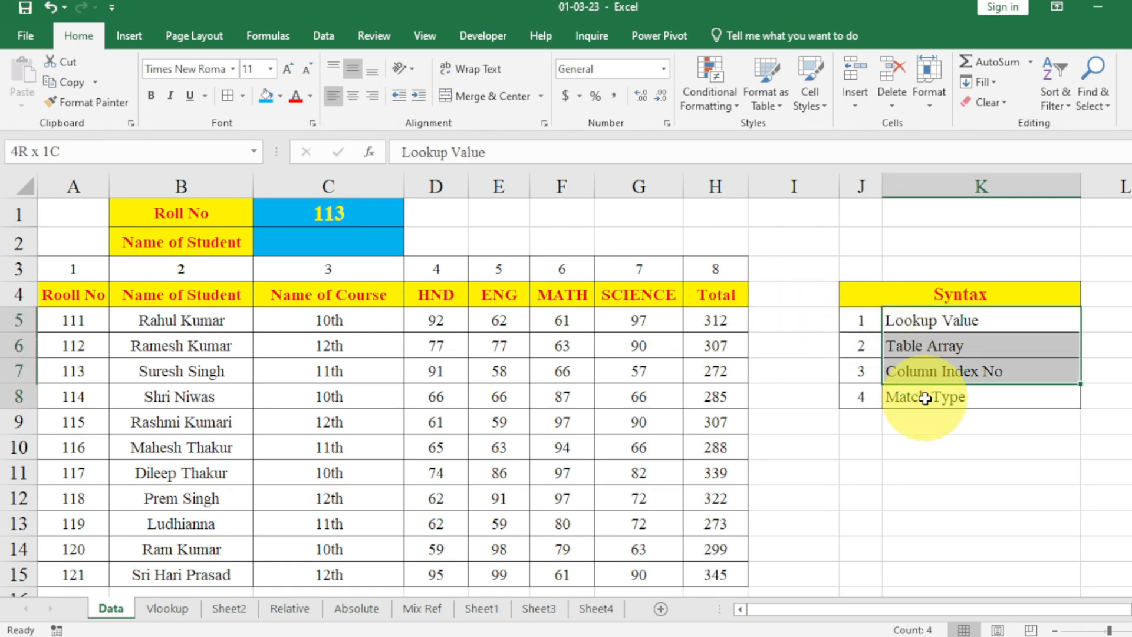
drag(868, 320, 876, 393)
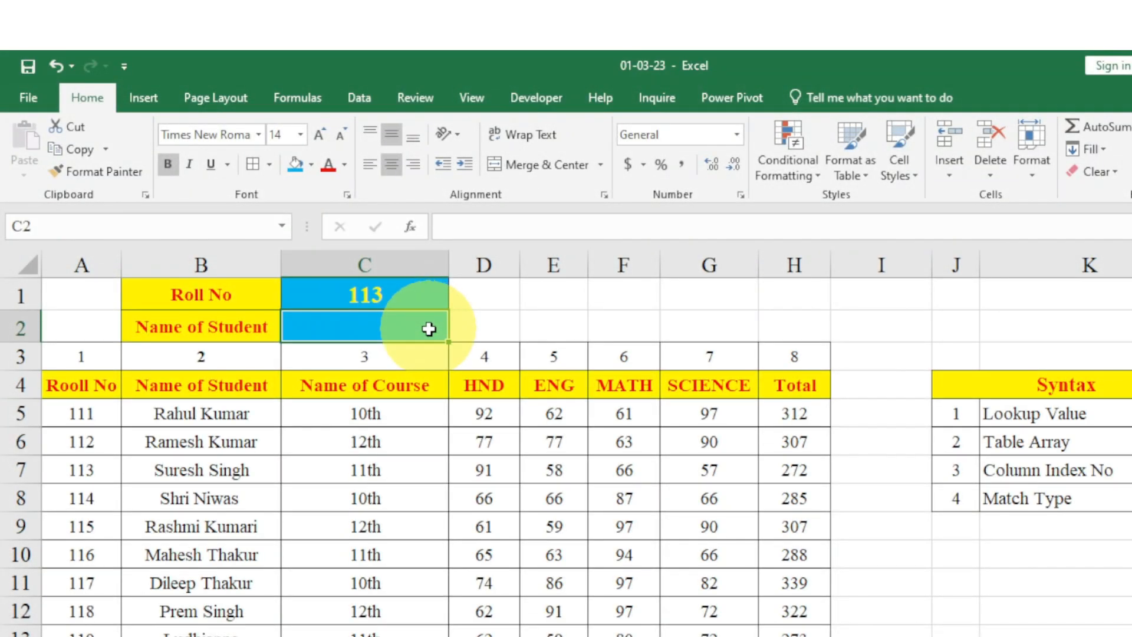
Start a VLOOKUP formula in cell C2 for the student's name.
text(=)
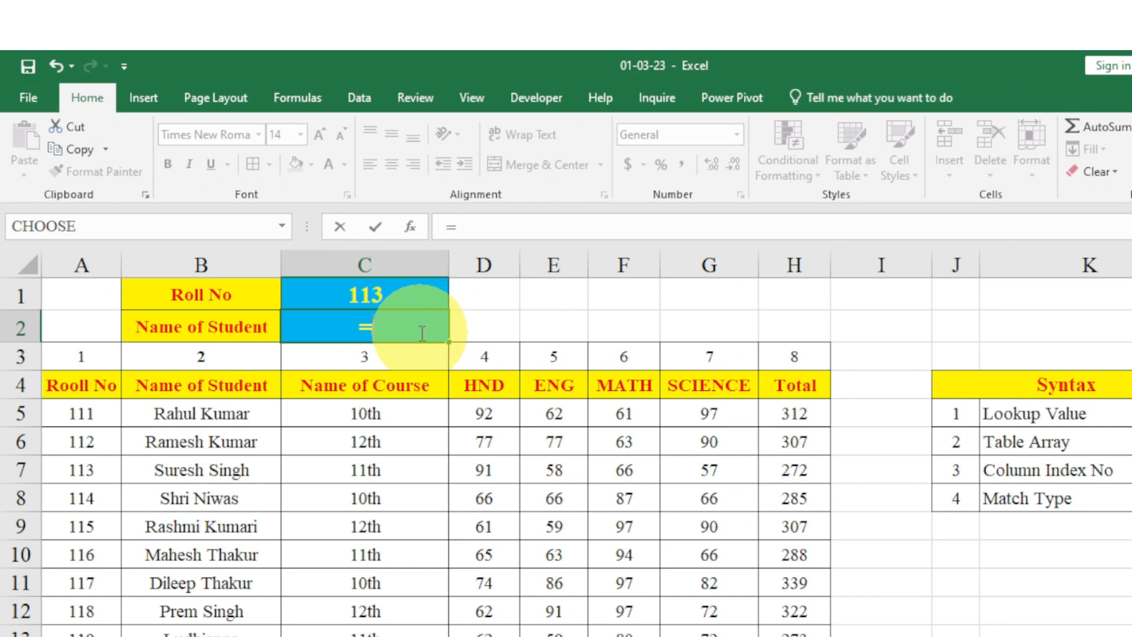
text(vloo)
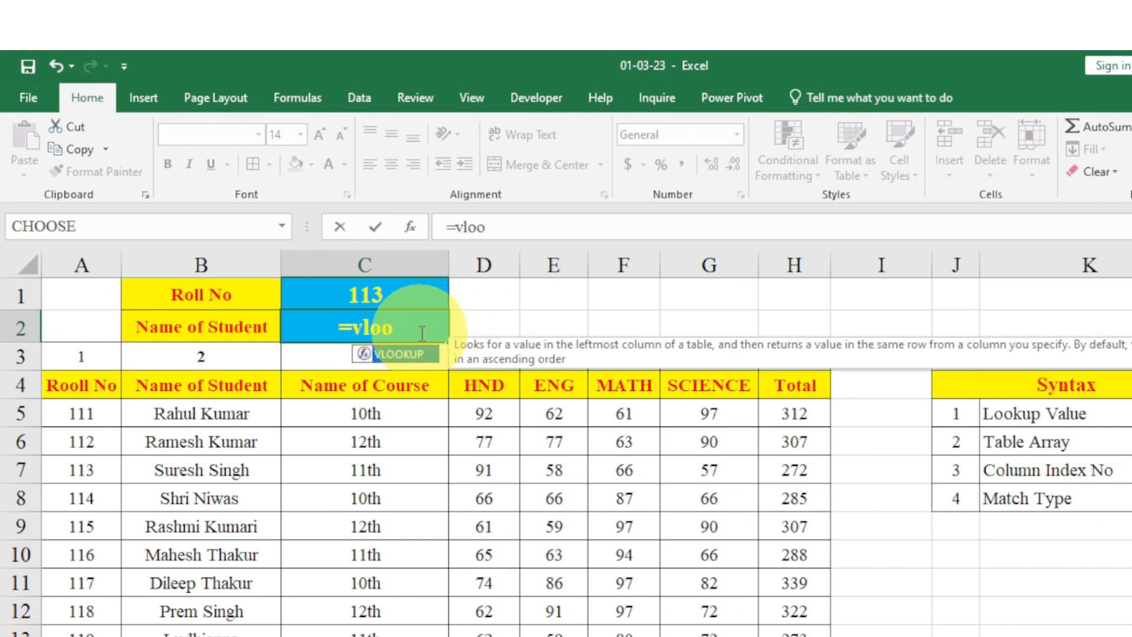
key(Tab)
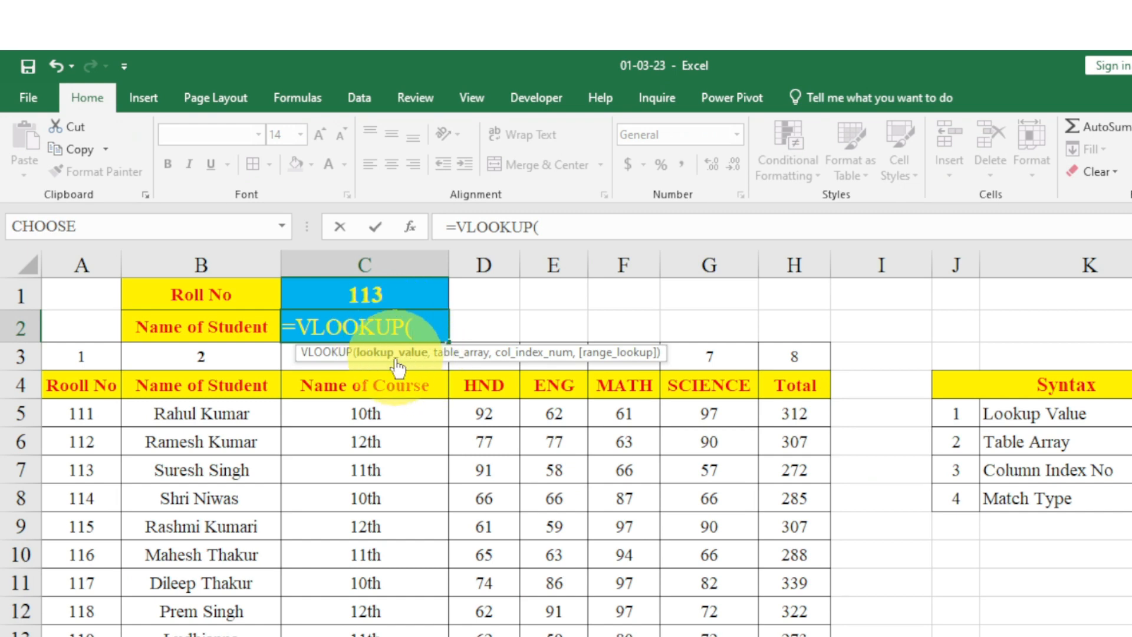
click(354, 287)
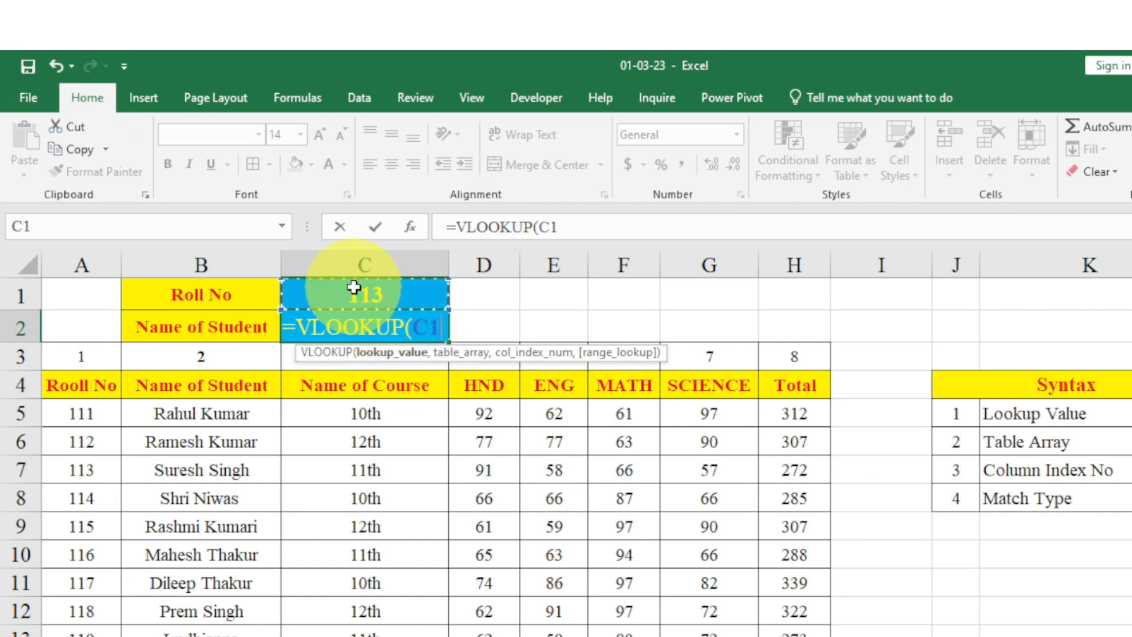
key(BackSpace)
key(BackSpace)
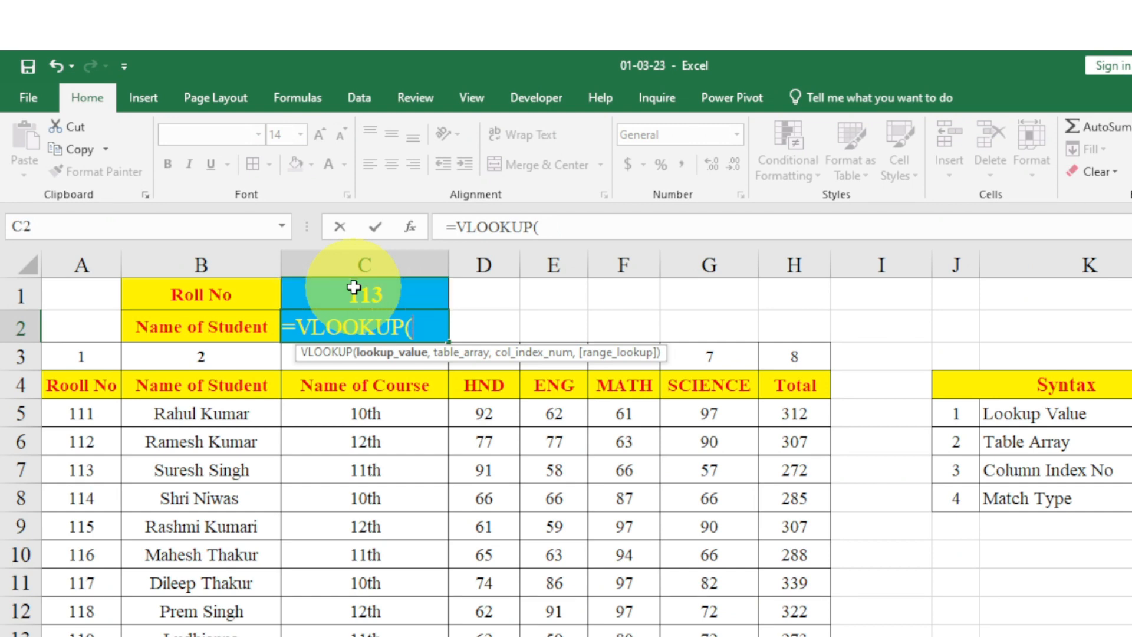
text("113)
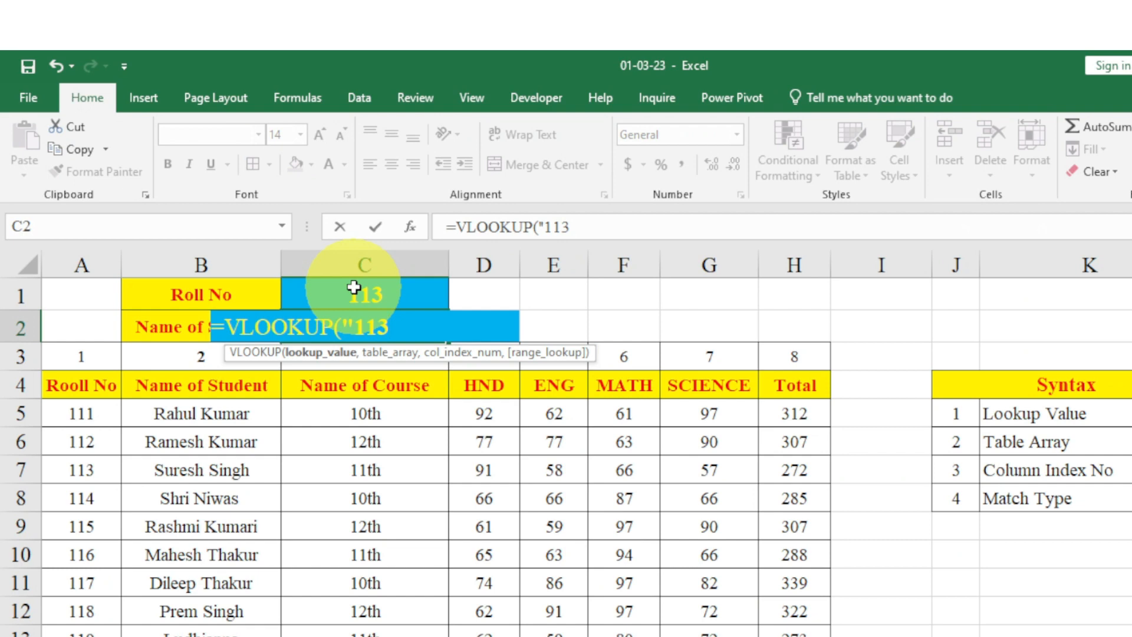
key(BackSpace)
key(BackSpace)
key(BackSpace)
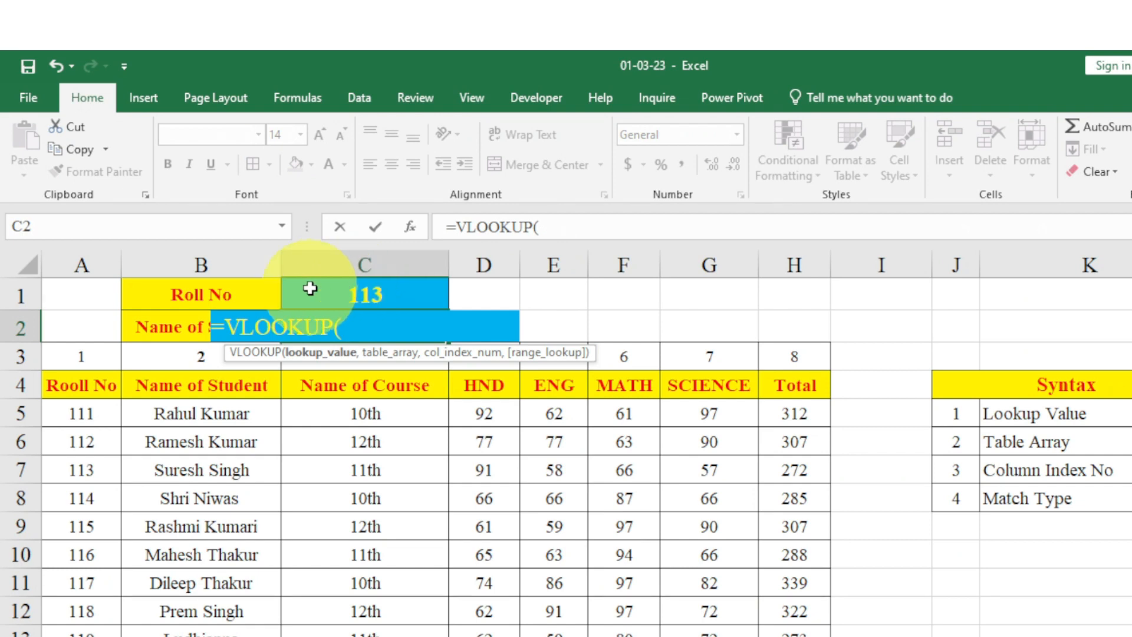
Set the VLOOKUP lookup value to C1 and the table array to A4:H15.
click(347, 284)
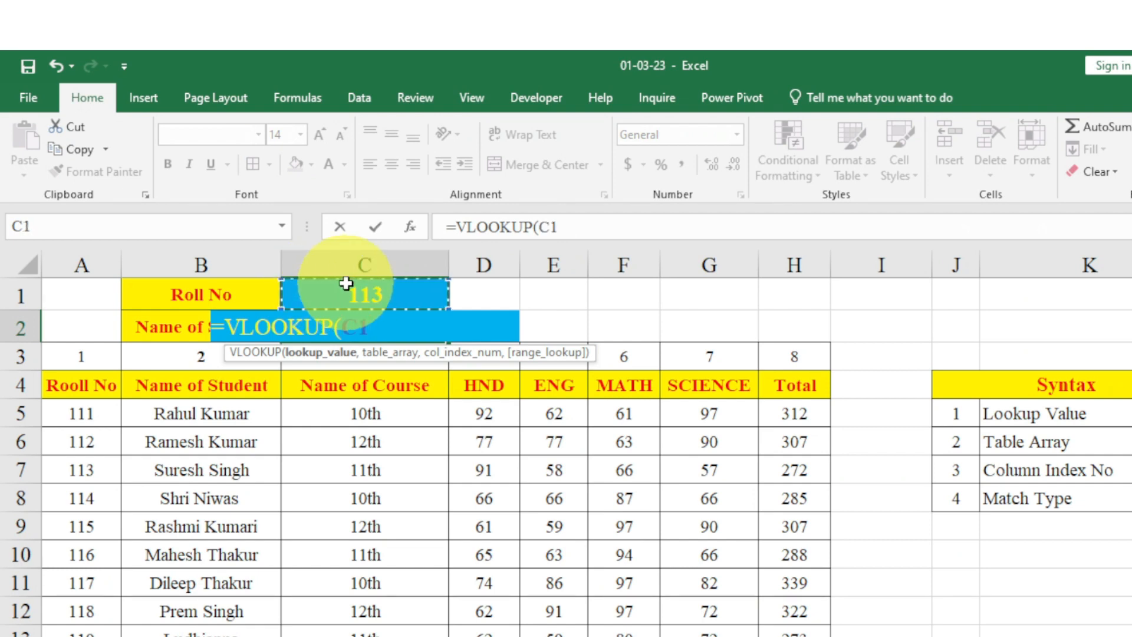
text(,)
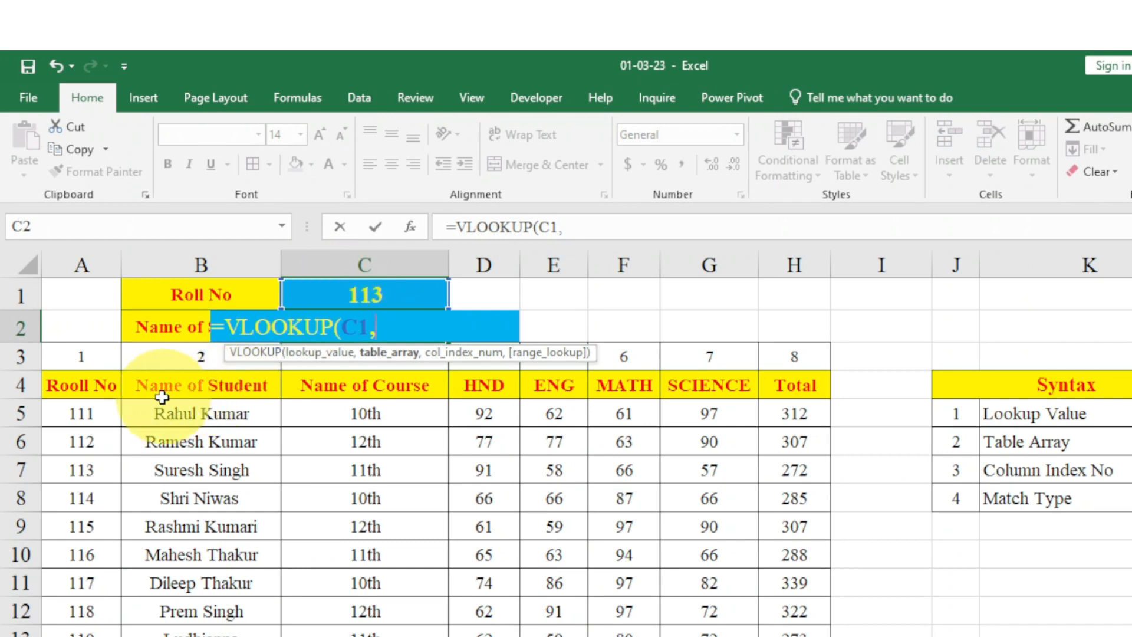
drag(76, 386, 766, 634)
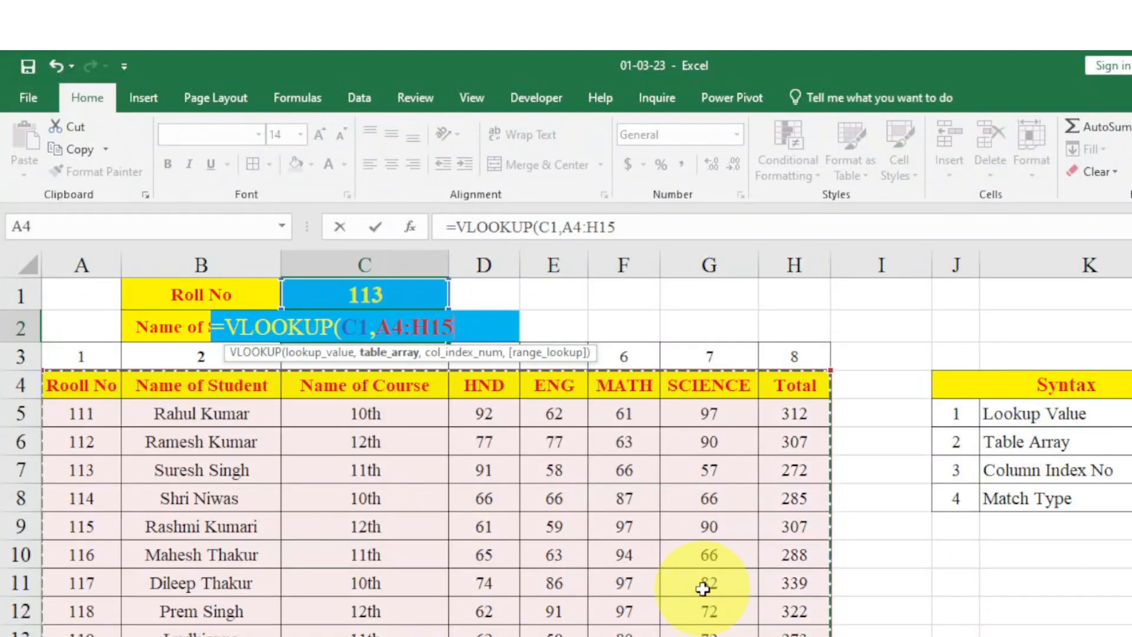
text(,)
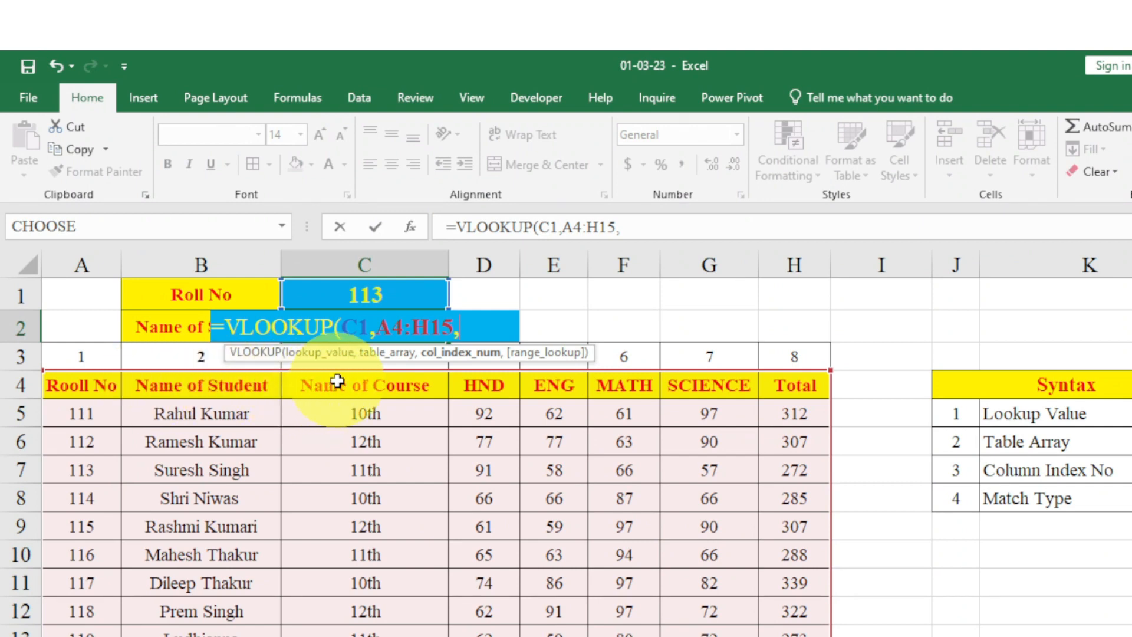
Complete the VLOOKUP formula in C2 with column index number 3 and range lookup 0 for an exact match.
text(3,0)
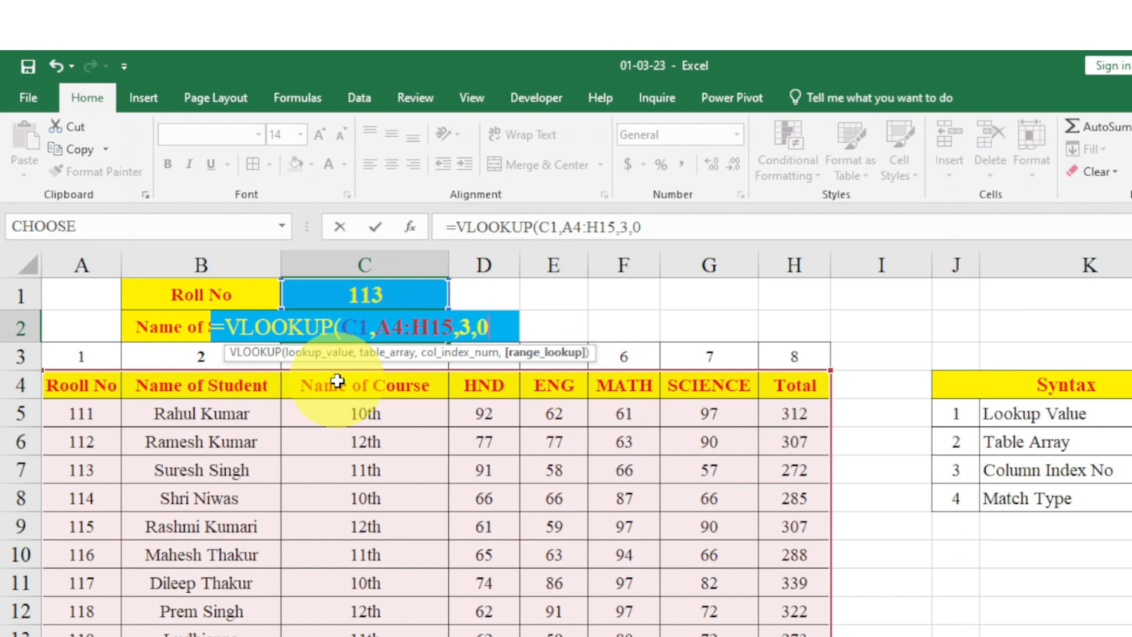
key(BackSpace)
text(0)
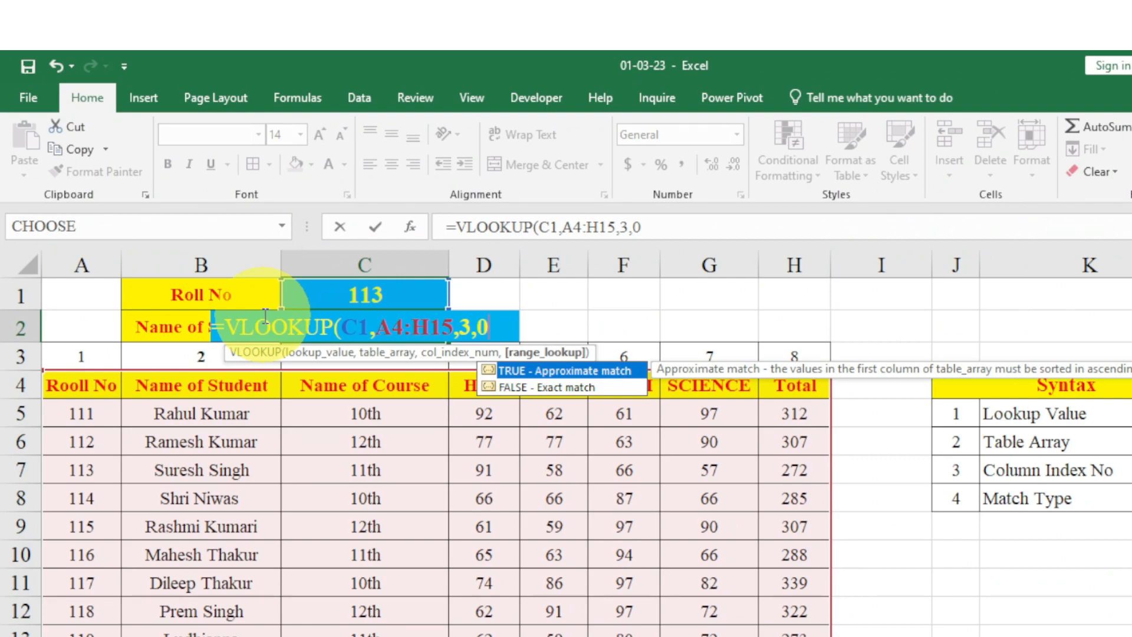
key(ctrl+F10)
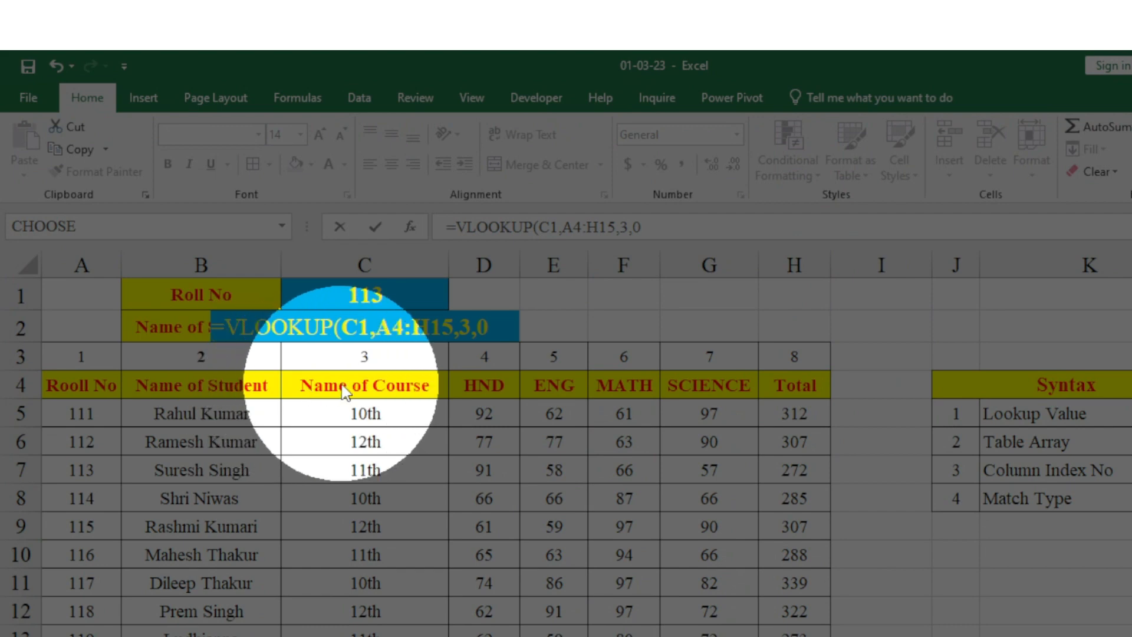
click(489, 328)
text())
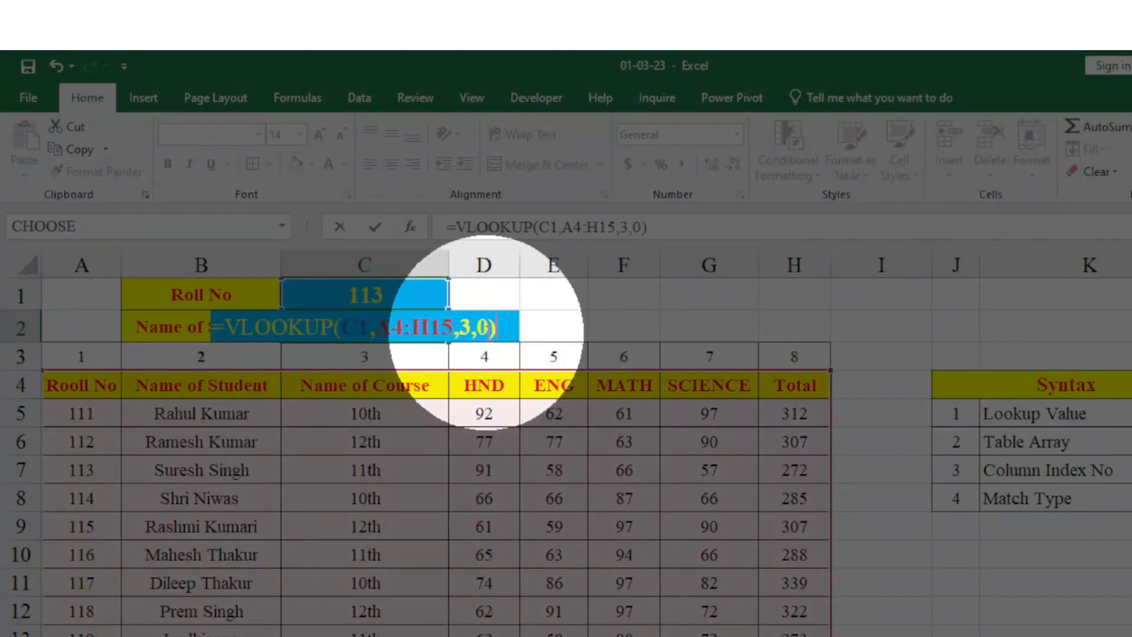
key(Return)
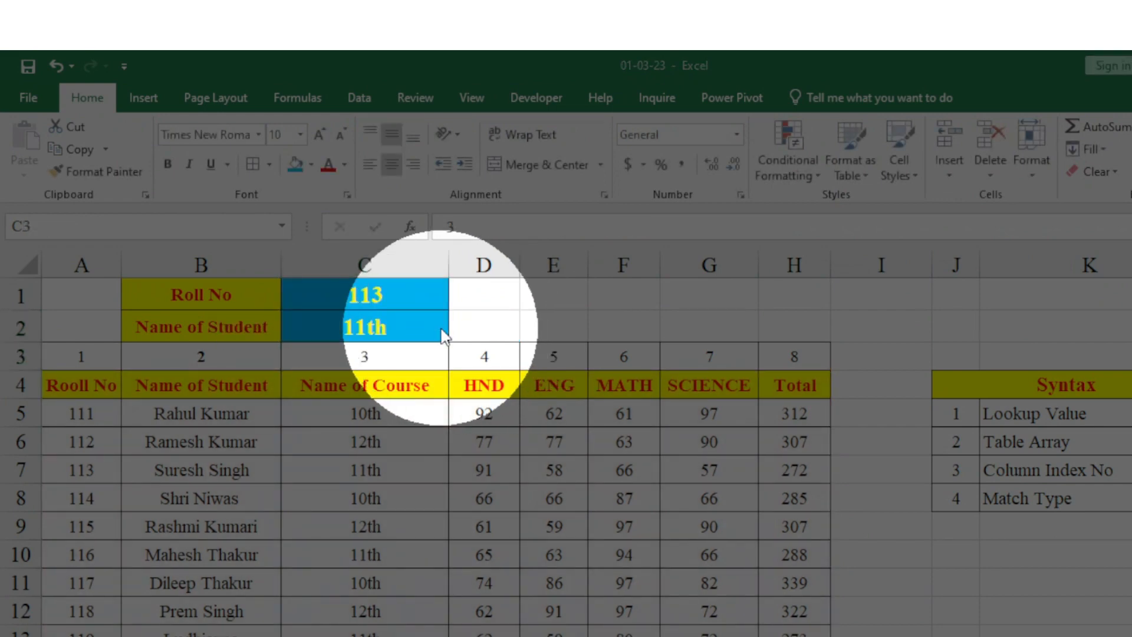
key(super)
key(super)
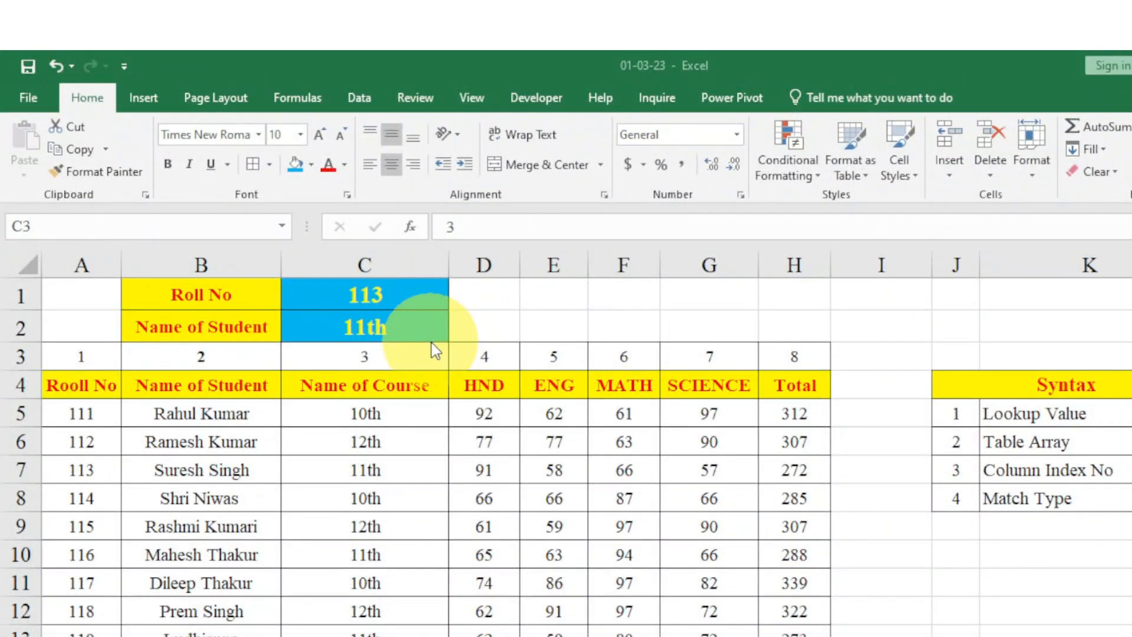
Test the lookup in C2 by setting the roll number in C1 to 111 and finally to 112.
click(384, 297)
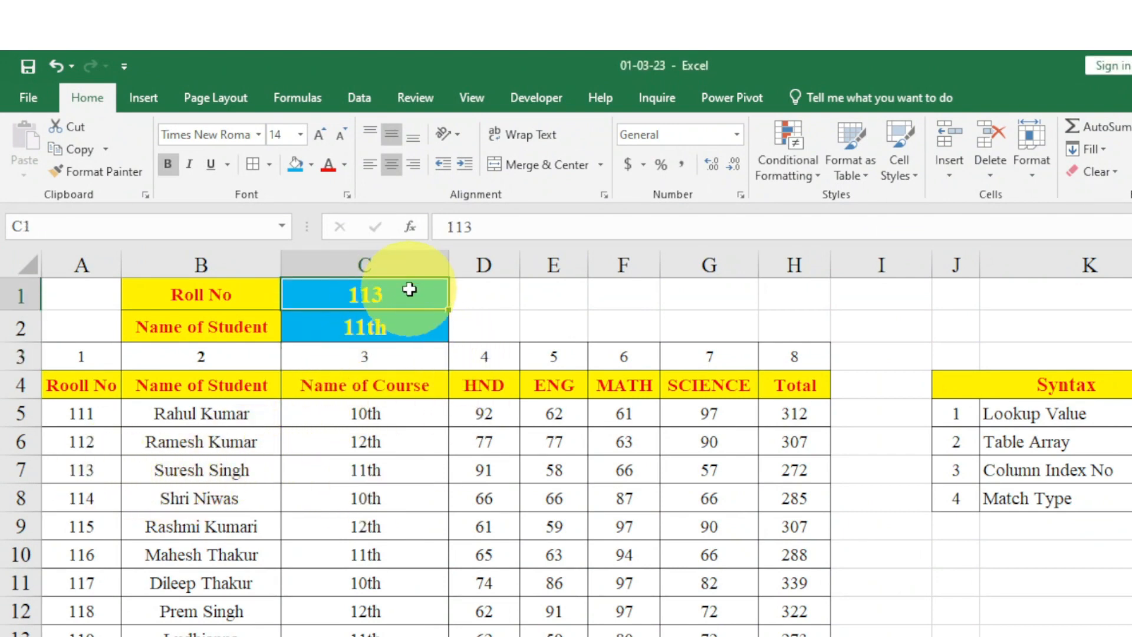
text(111)
key(Return)
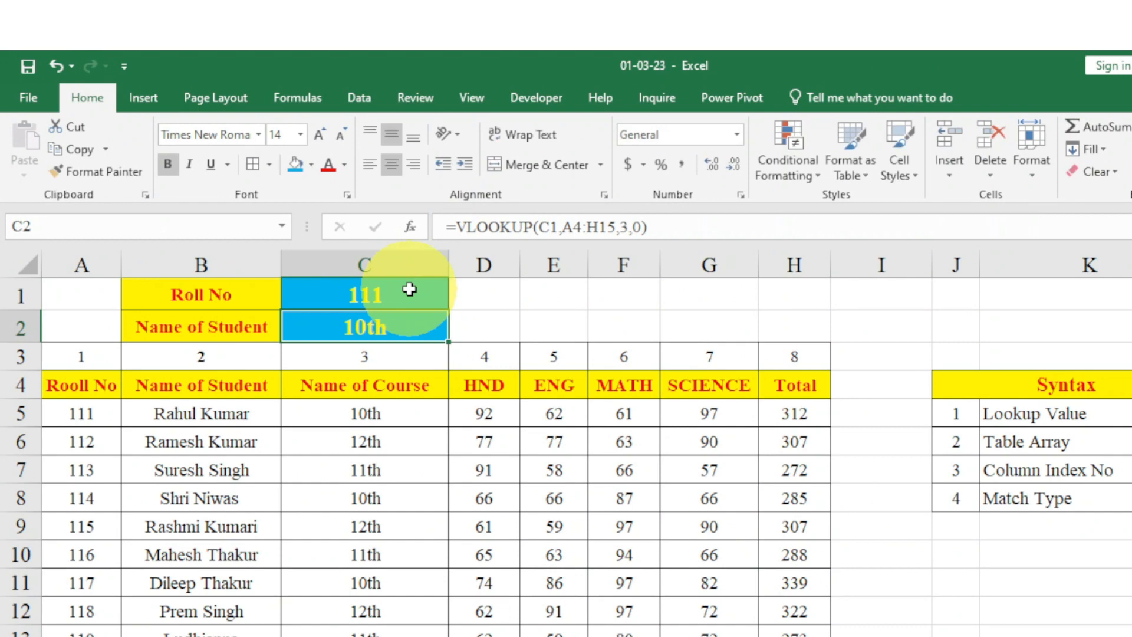
click(410, 288)
text(112)
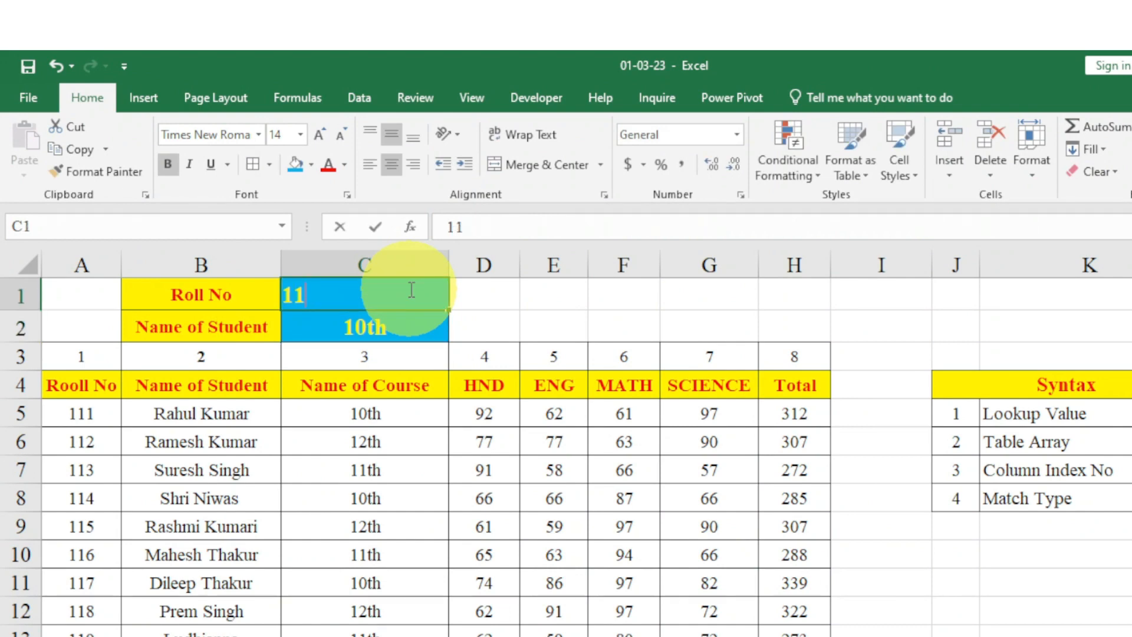
key(Return)
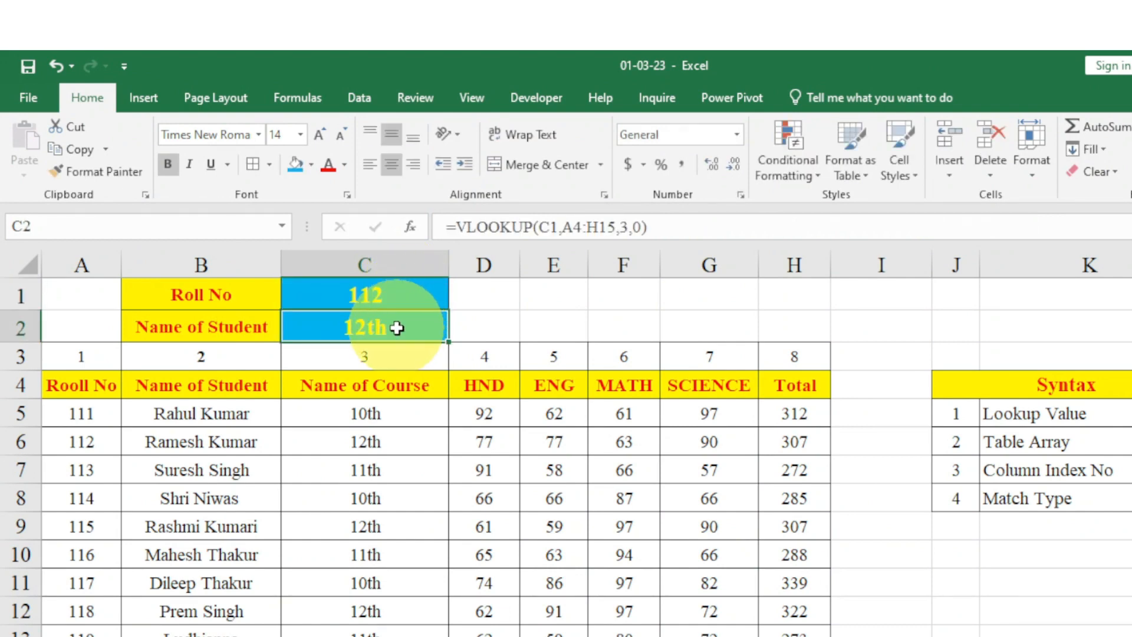